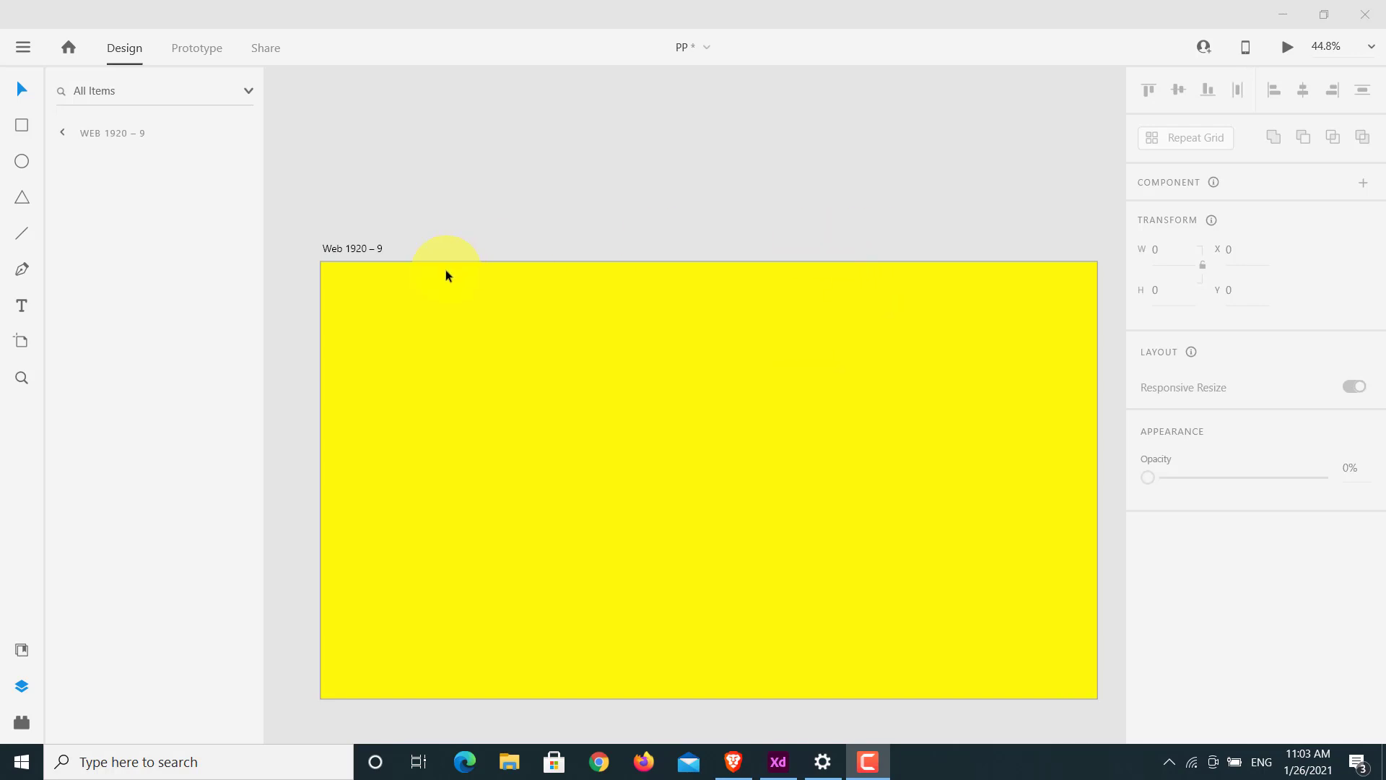
- Add a new 1920 x 1080 web artboard beside the yellow artboard
scroll(604, 241, down, 4)
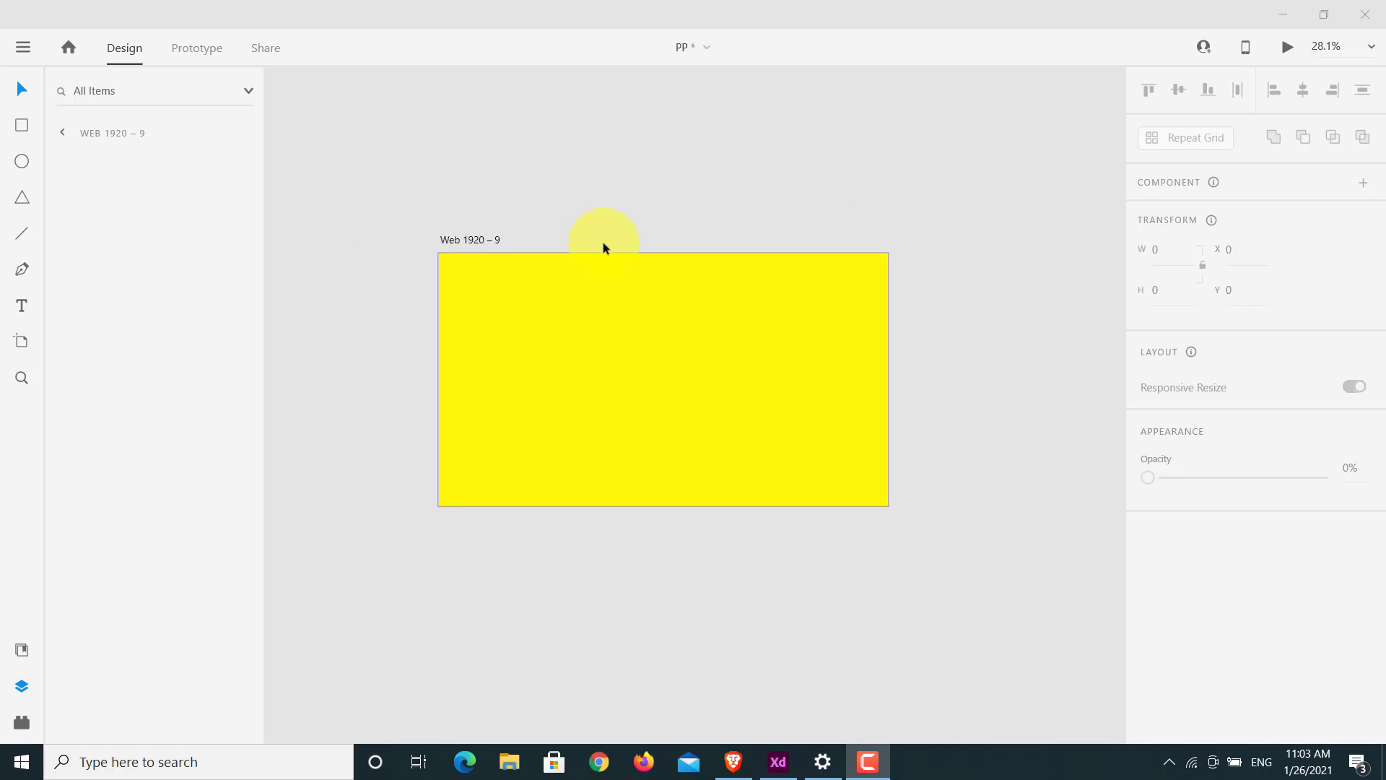
click(21, 341)
click(792, 388)
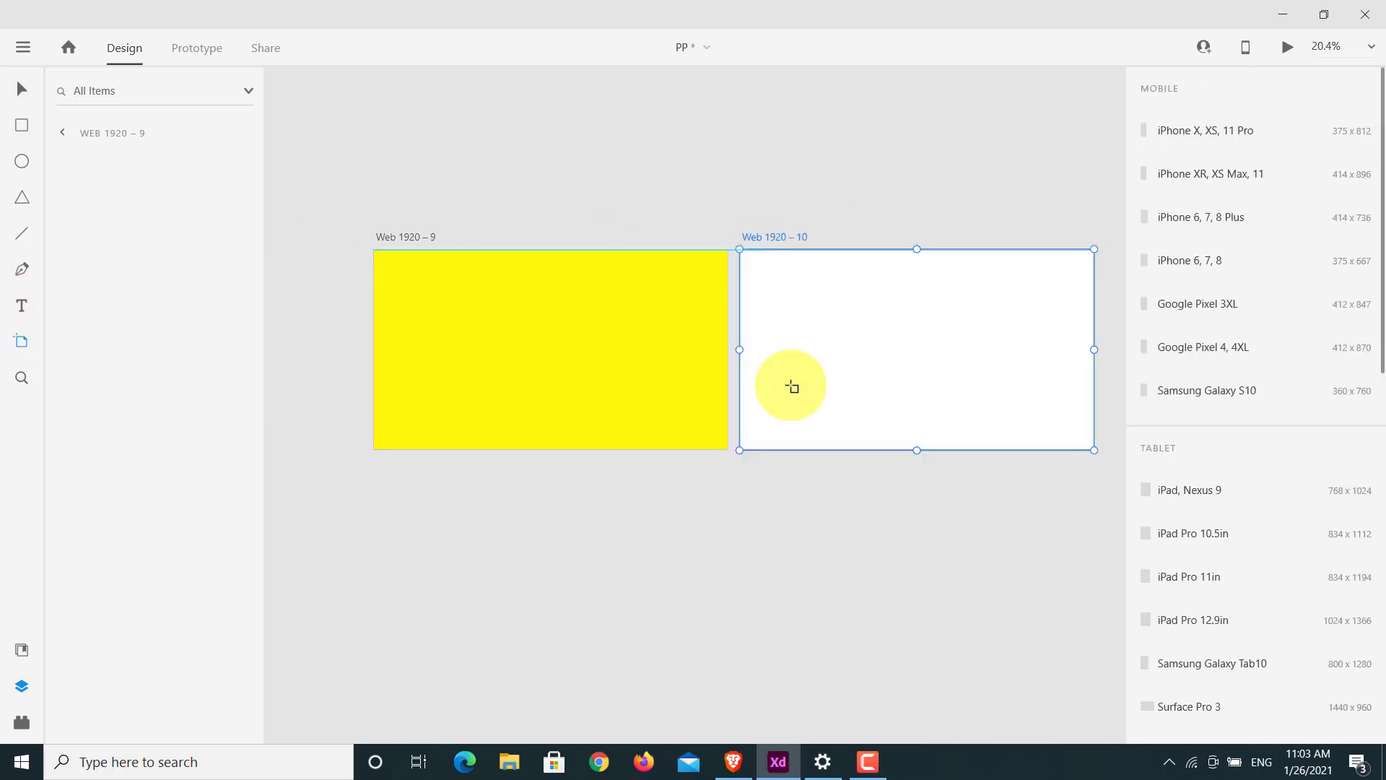
click(21, 88)
- Draw a rectangle about 464 px wide and 583 px high near the middle of the new white artboard
scroll(1053, 342, up, 1)
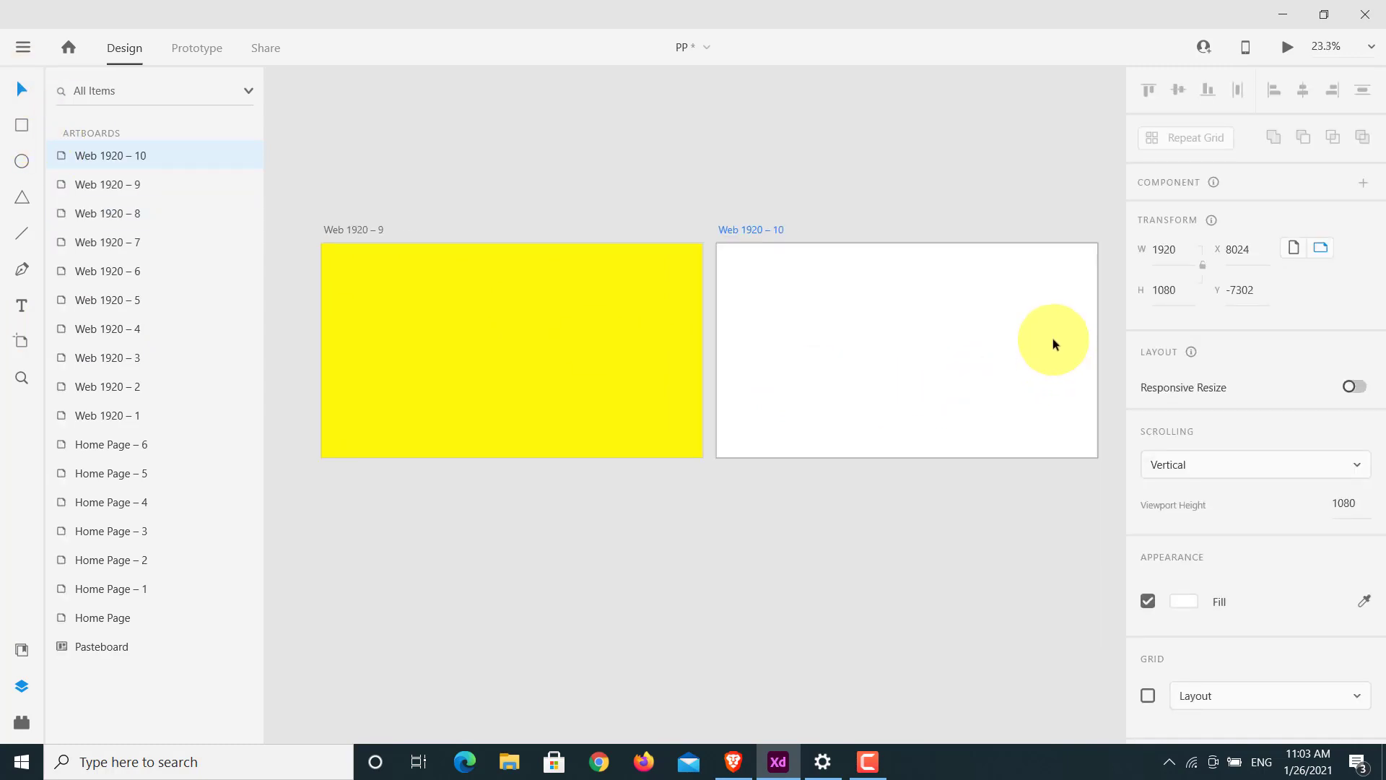
scroll(1011, 354, up, 4)
scroll(791, 374, down, 2)
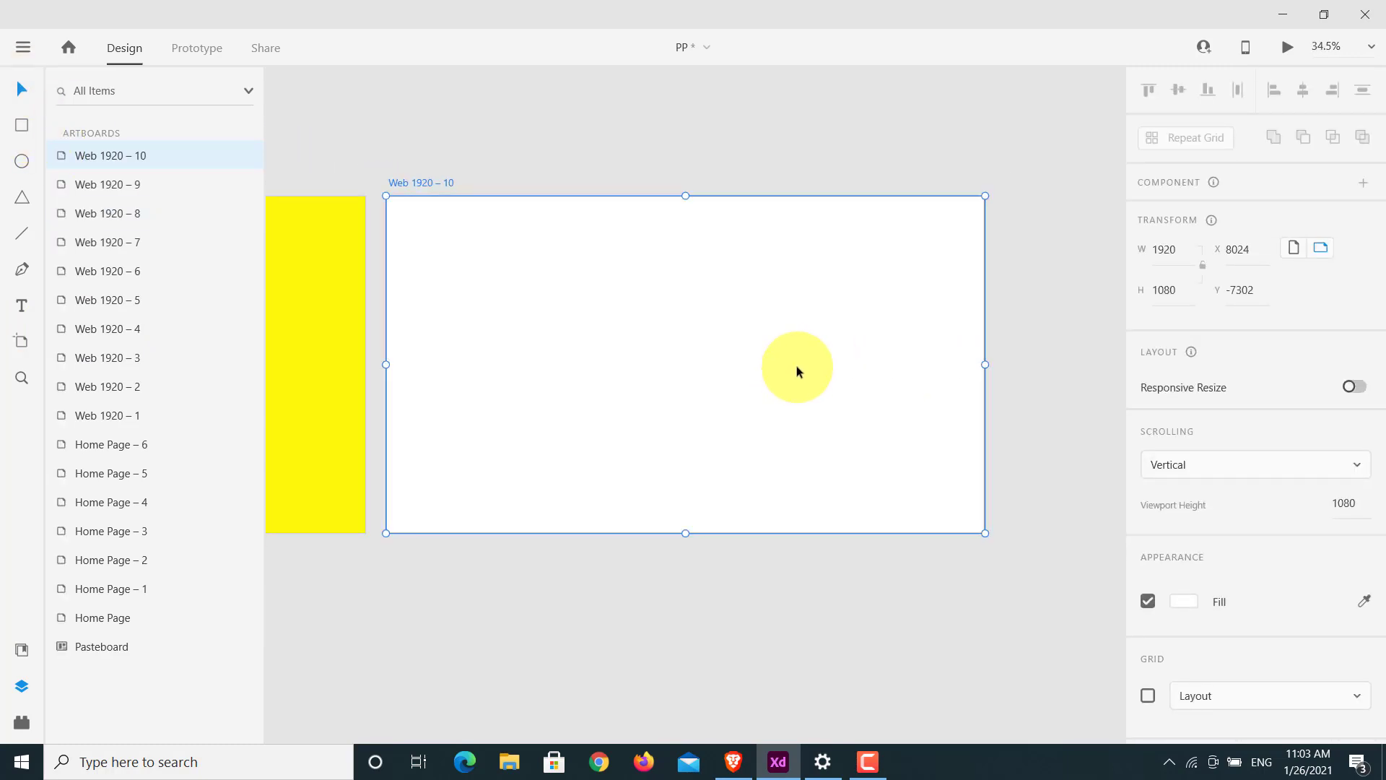
click(22, 125)
mouse_move(625, 280)
mouse_down()
mouse_move(752, 456)
mouse_move(774, 444)
mouse_move(751, 455)
mouse_move(771, 461)
mouse_up()
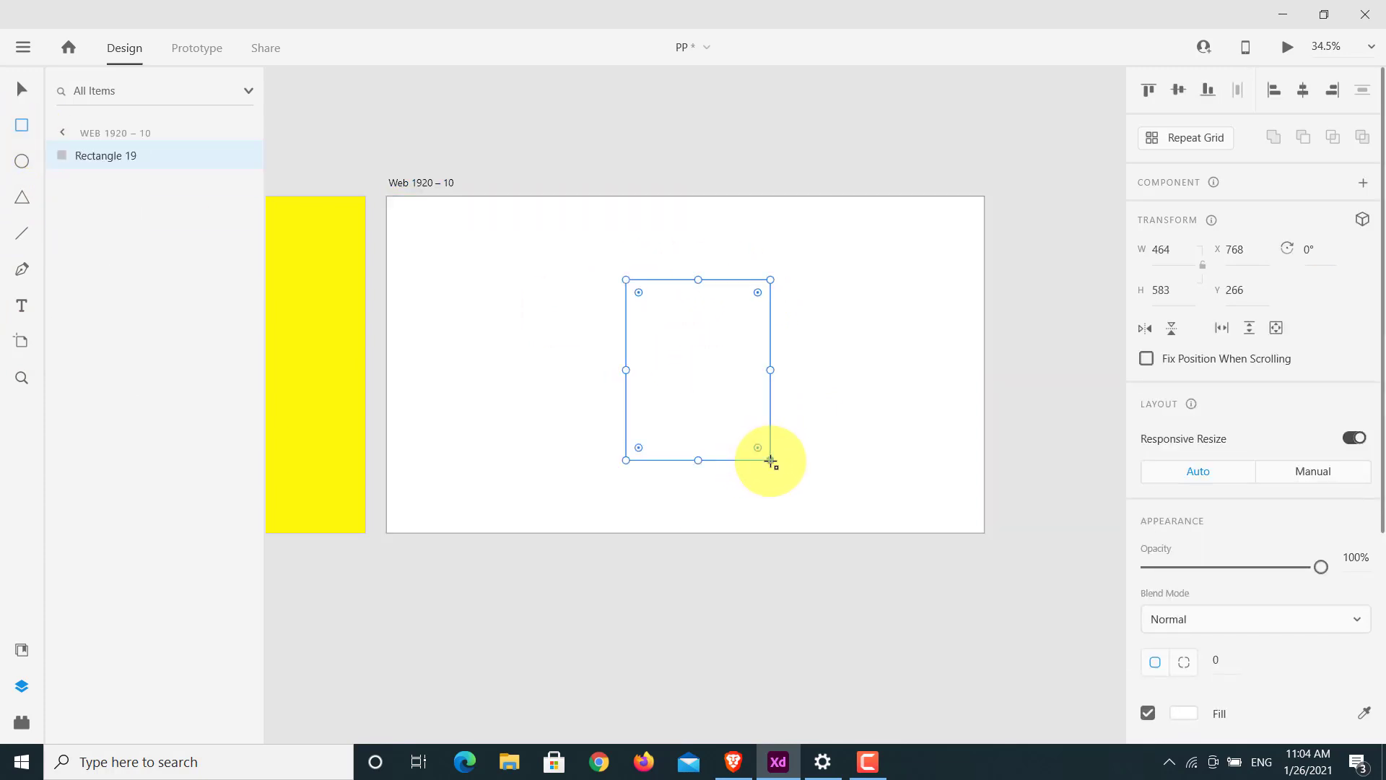
- Add the text "Hey Whats up" inside the upper part of the rectangle
click(26, 308)
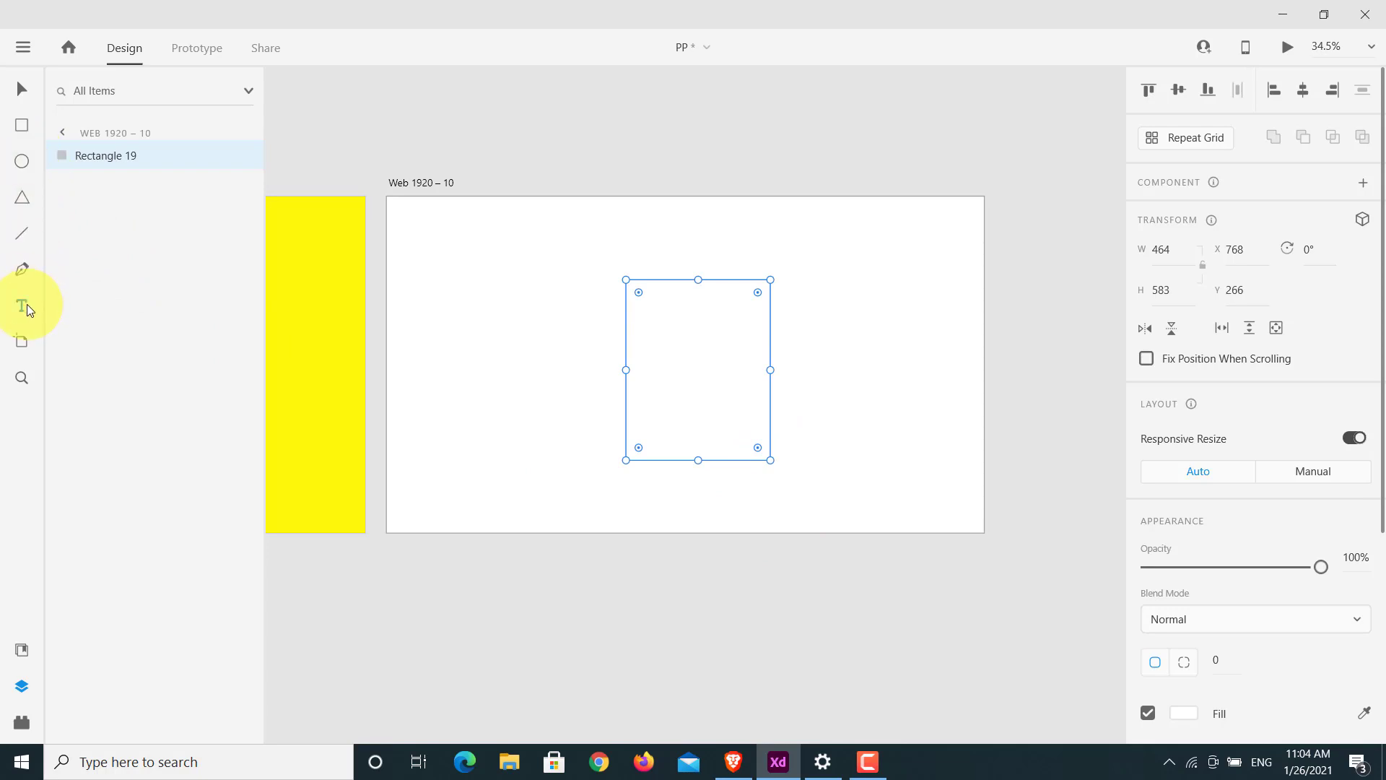
click(667, 325)
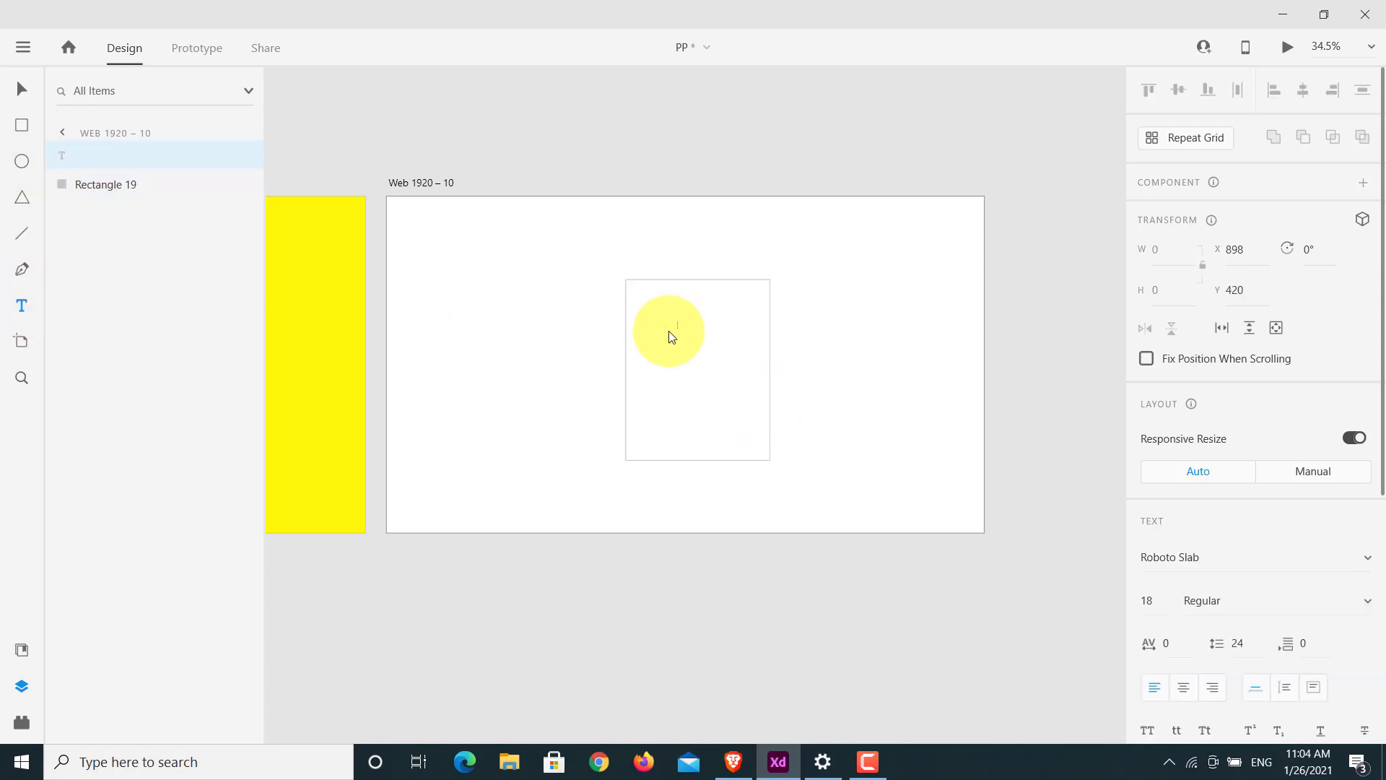
text(Hey Whats up)
- Set the text's fill colour to near-black #070707 and deselect it
scroll(1203, 509, down, 5)
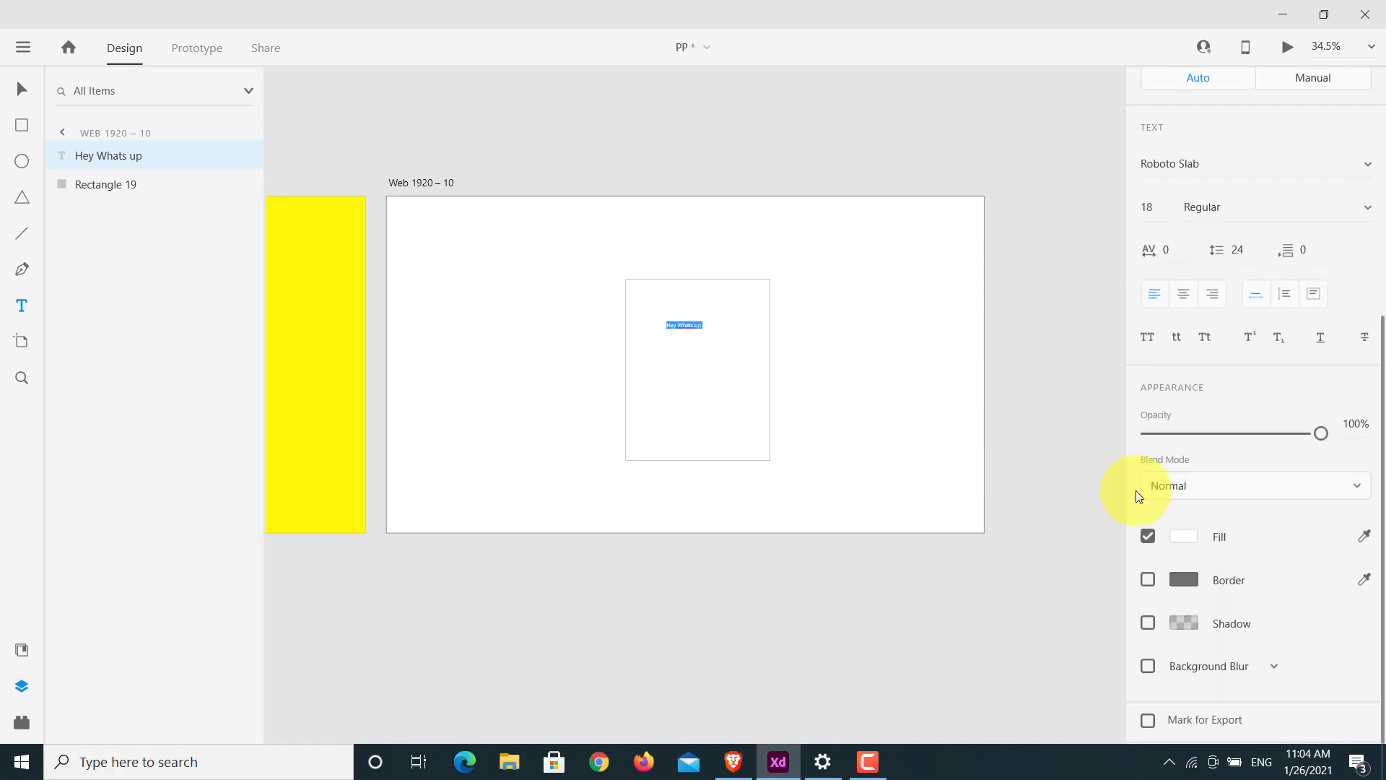
click(1184, 538)
drag(940, 496, 927, 552)
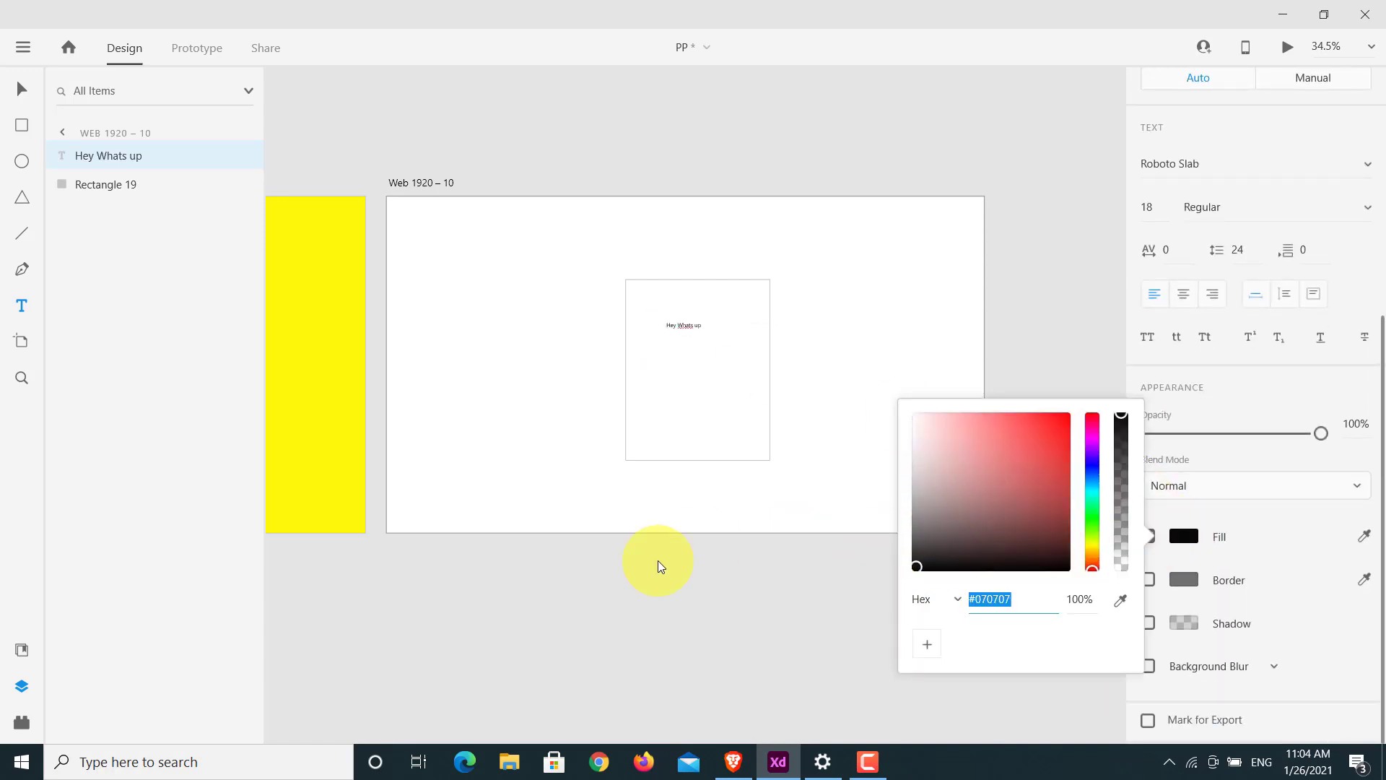
click(22, 88)
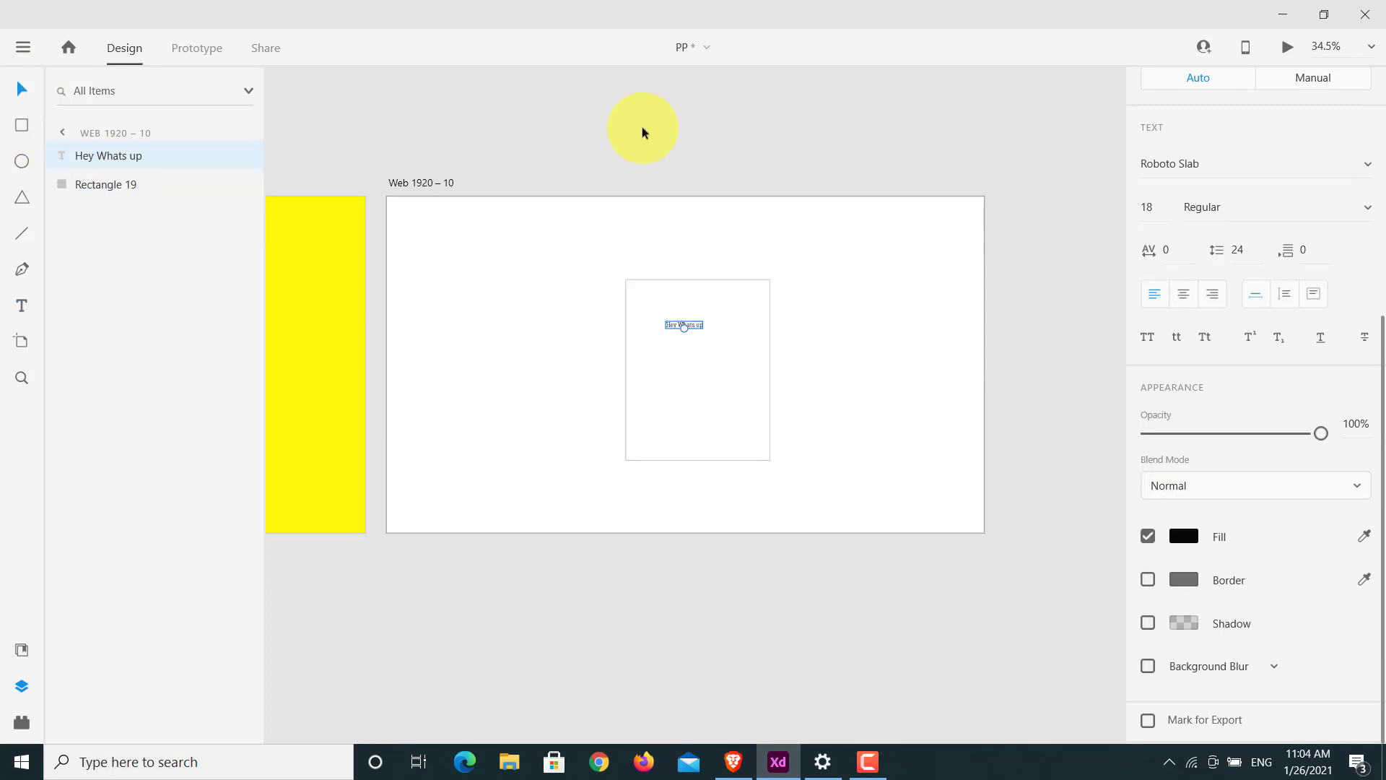
click(643, 128)
- Fill the background of the new artboard with a vivid purple
ctrl+scroll(759, 421, up, 2)
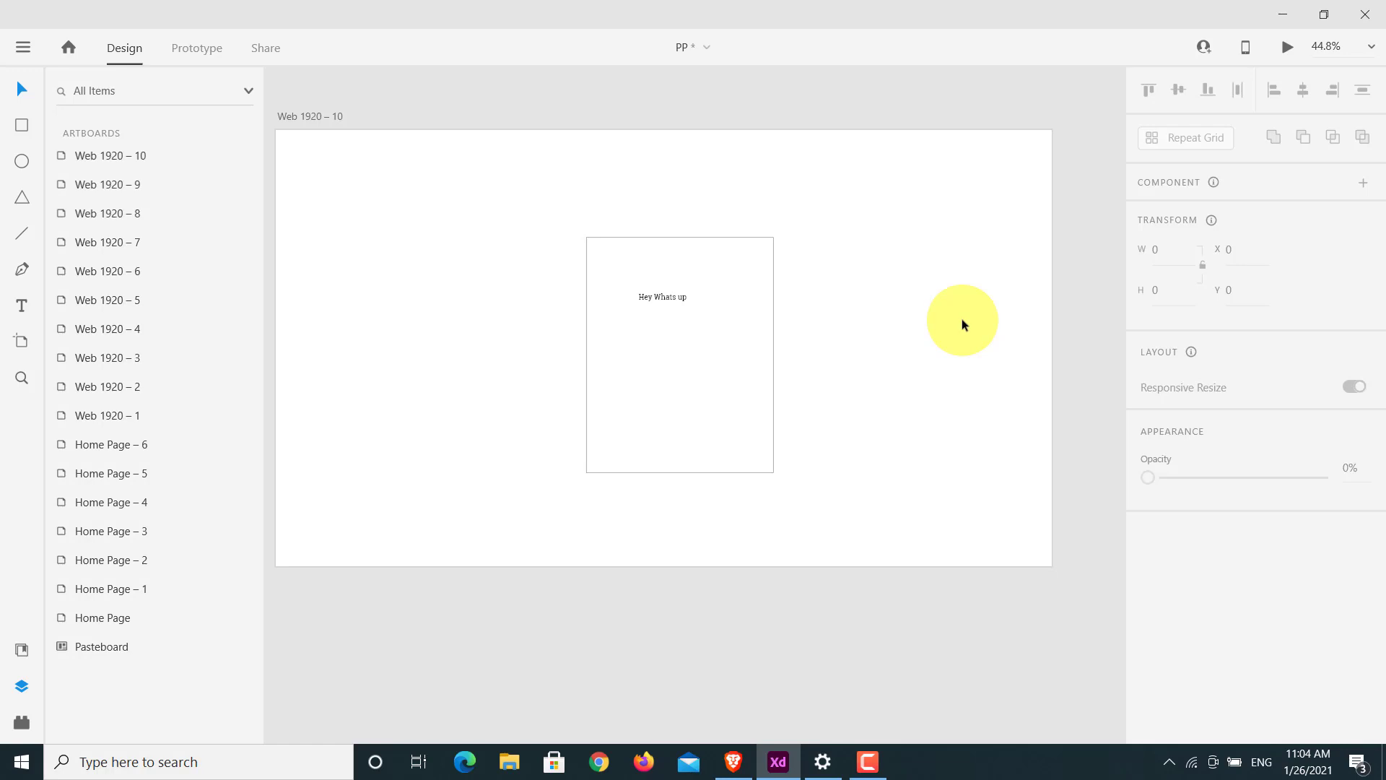
click(735, 396)
click(895, 405)
click(1195, 603)
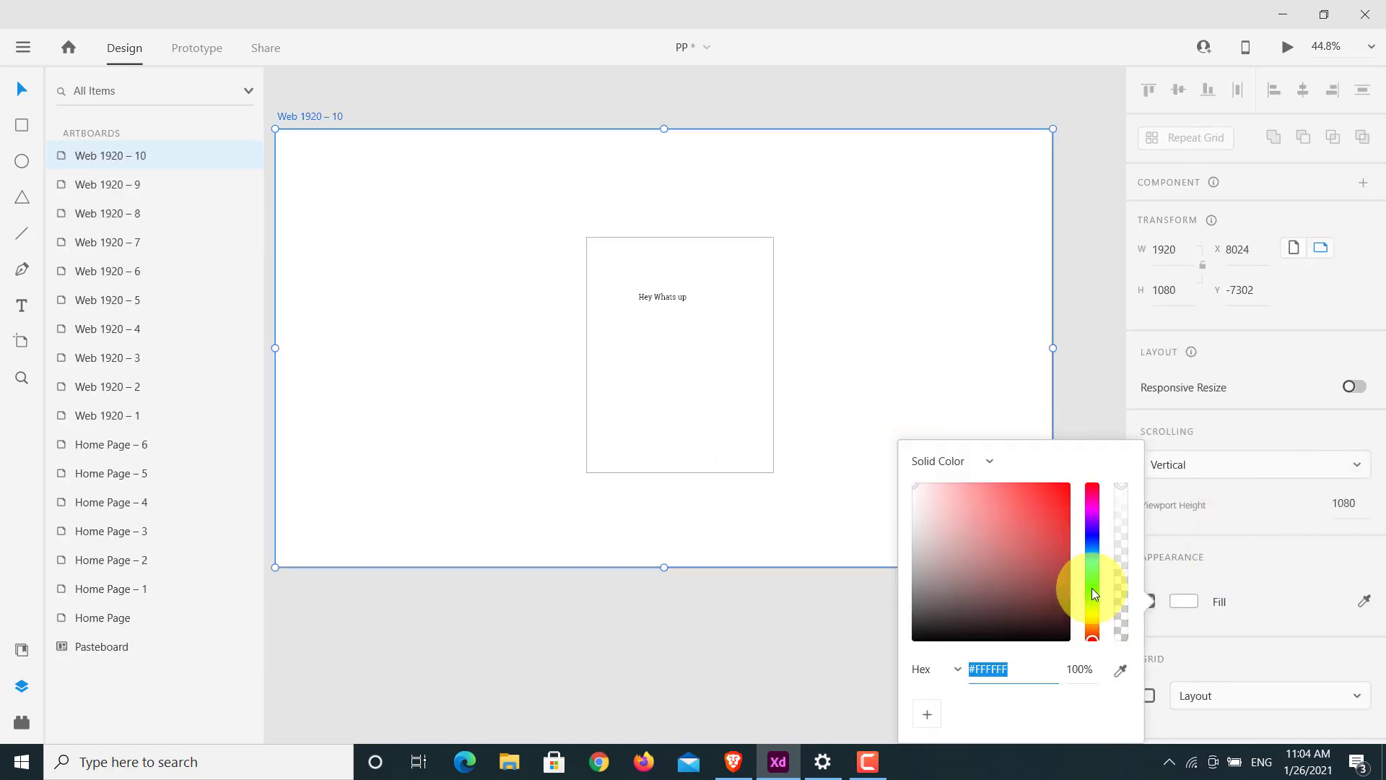
click(1093, 523)
click(826, 400)
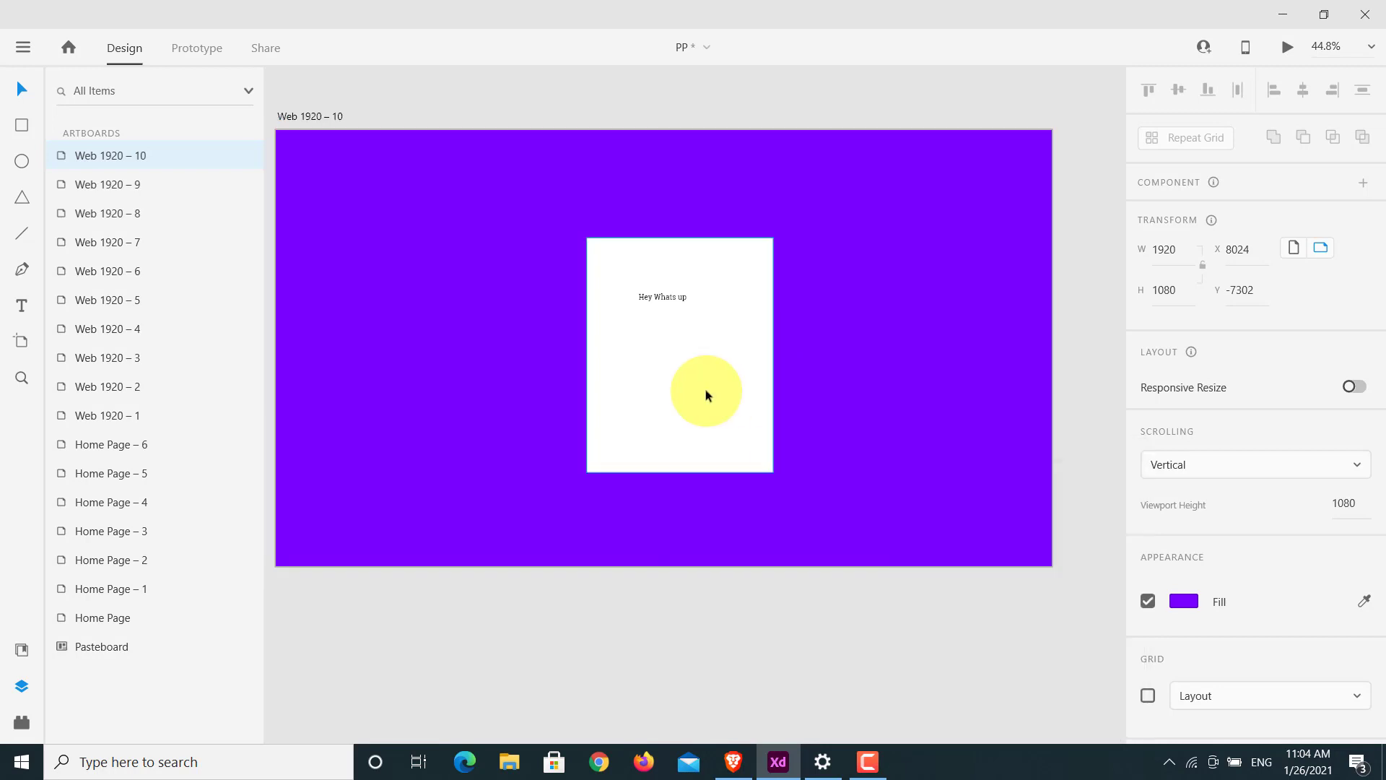
- Fill the rectangle with the sampled artboard purple, darkened to #6500D4
click(705, 389)
scroll(948, 434, down, 1)
click(1184, 713)
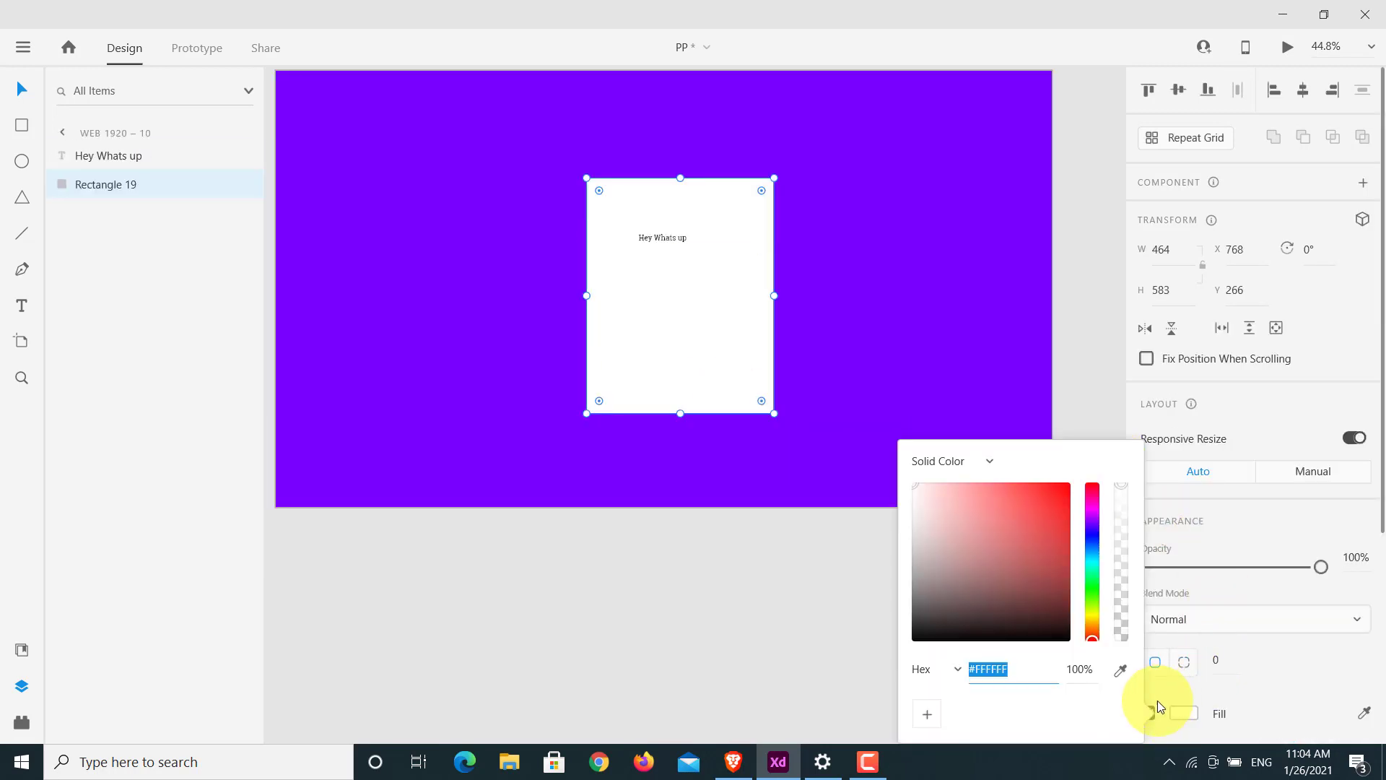
click(1120, 670)
click(900, 405)
drag(1062, 489, 1076, 514)
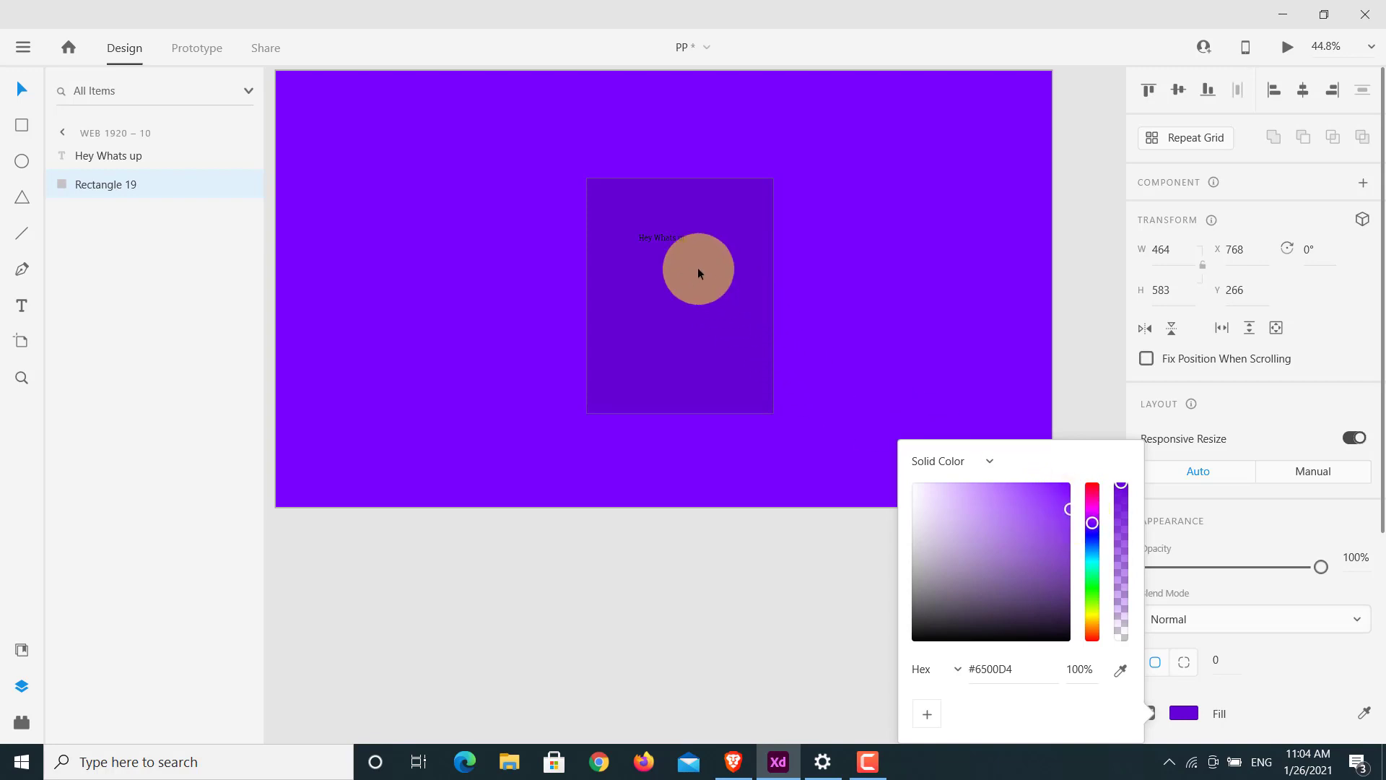
- Change the fill of the "Hey Whats up" text to white
click(673, 240)
scroll(1229, 613, down, 5)
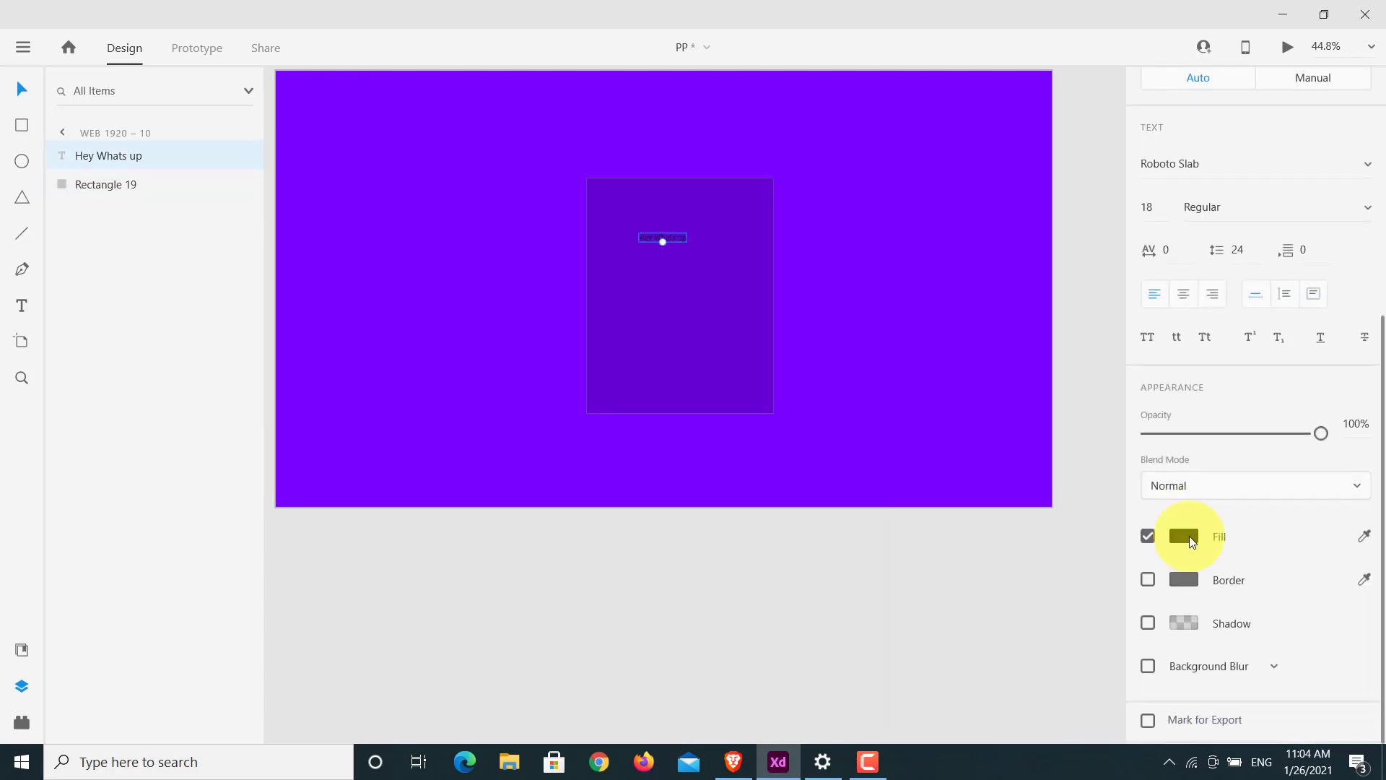
click(1190, 536)
drag(973, 479, 786, 283)
click(731, 458)
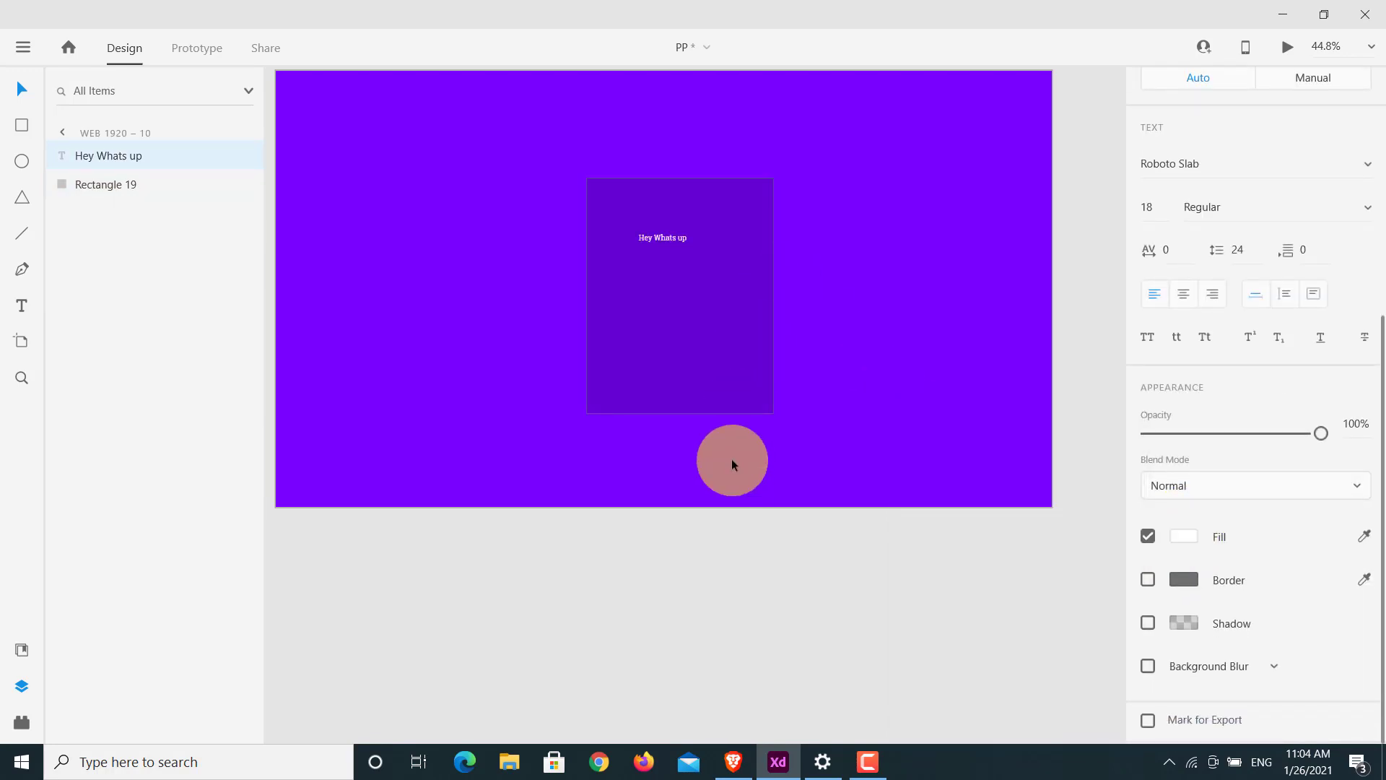
- Enlarge the text to about 211 px wide and shorten the rectangle to about 274 px high so it frames the text
click(669, 240)
mouse_move(663, 242)
mouse_down()
mouse_move(665, 260)
mouse_move(684, 241)
mouse_up()
click(717, 412)
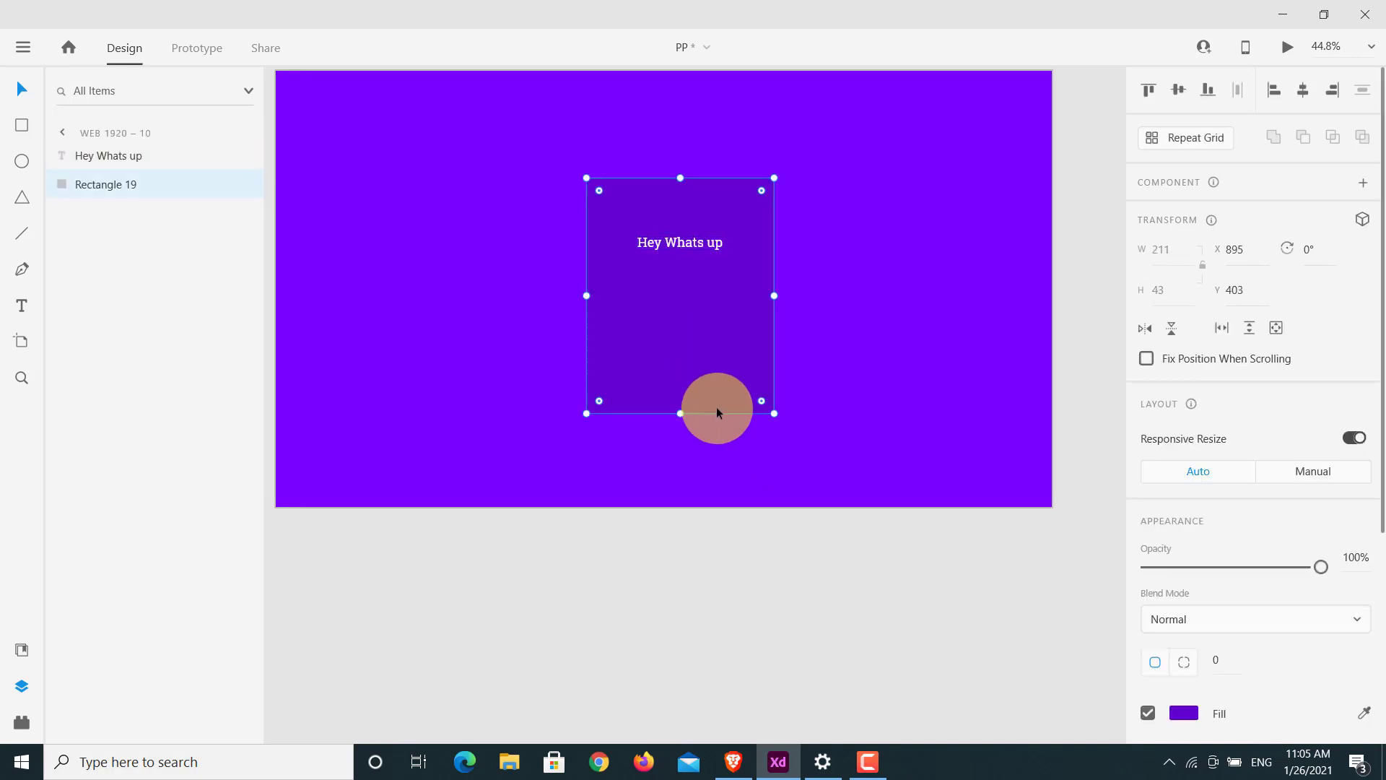
drag(678, 412, 686, 234)
click(752, 240)
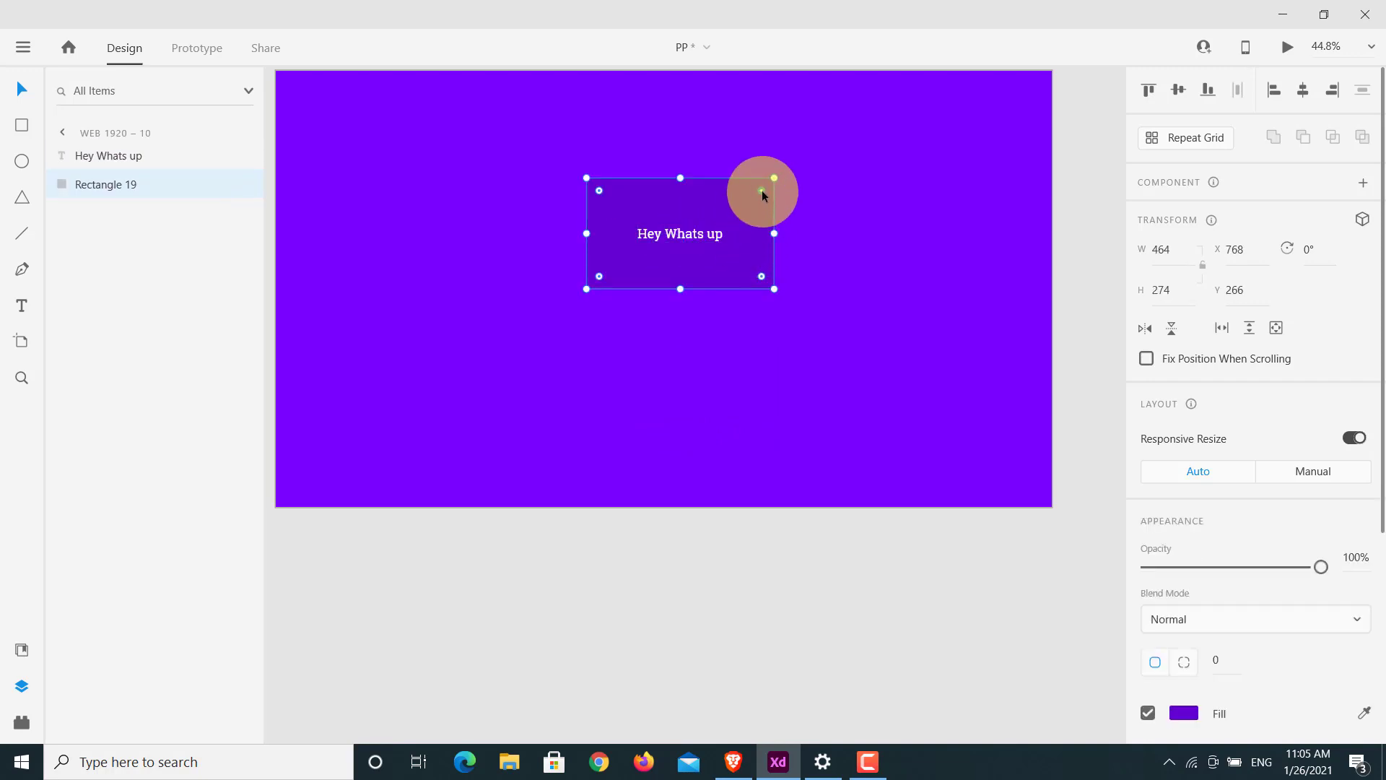
- Round the rectangle's corners to about 24 and turn off its border
mouse_move(761, 190)
mouse_down()
mouse_move(756, 200)
mouse_move(765, 180)
mouse_up()
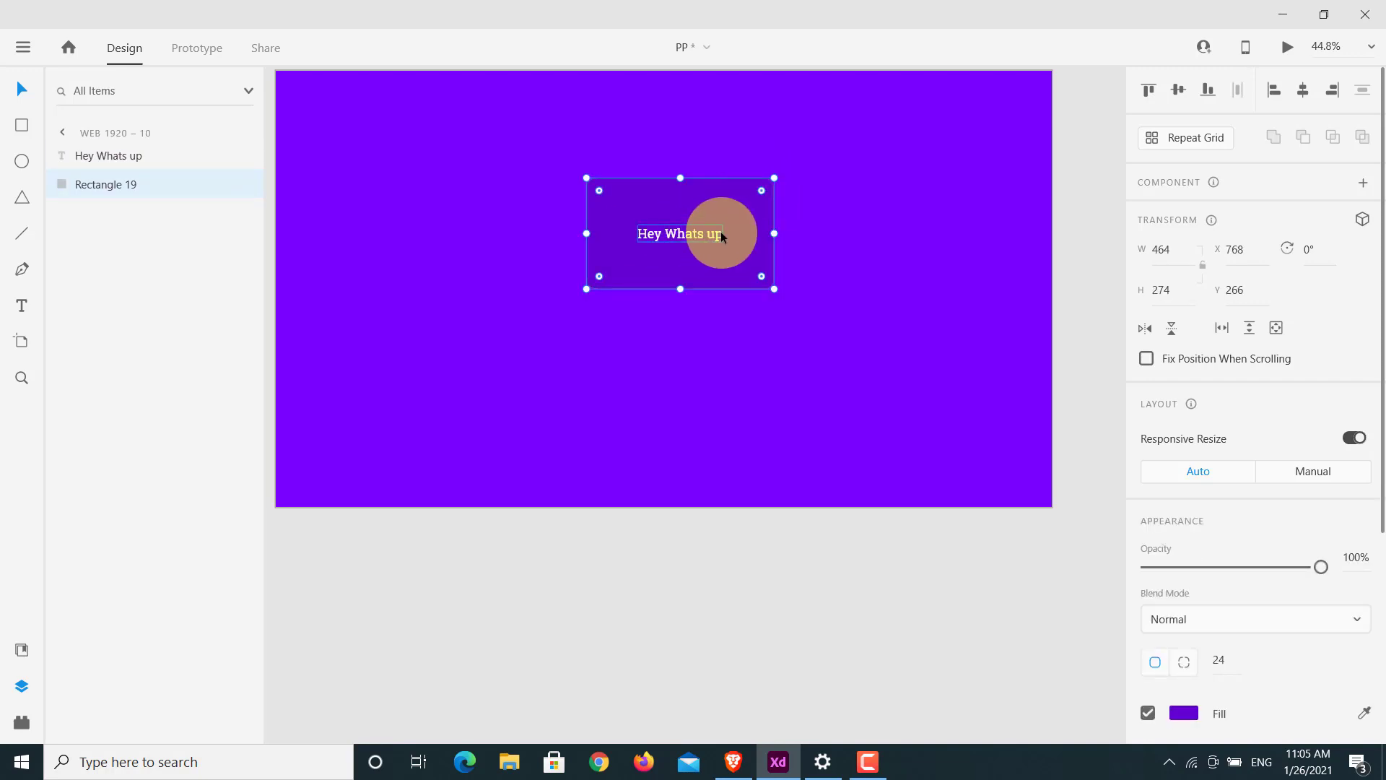
ctrl+scroll(722, 234, up, 3)
scroll(765, 314, up, 1)
scroll(1191, 469, down, 4)
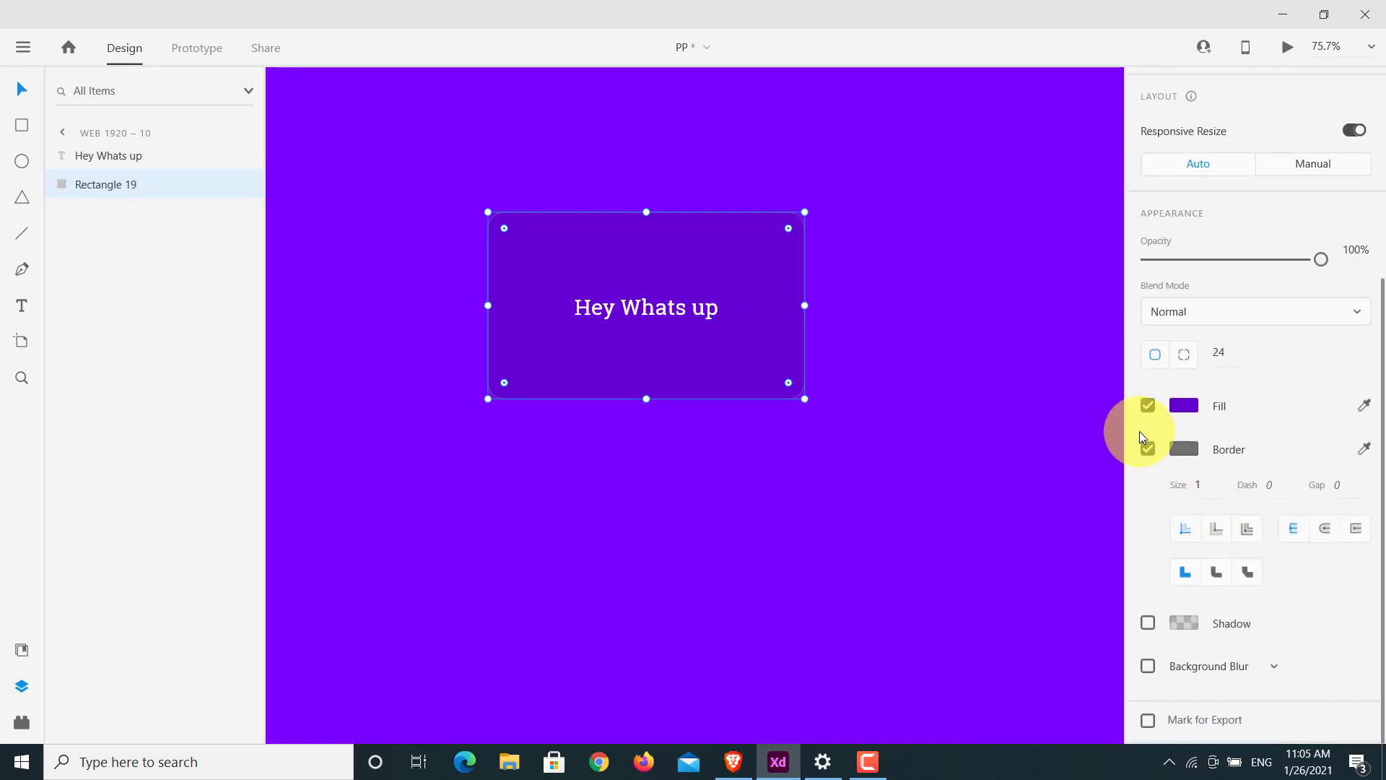
click(1148, 449)
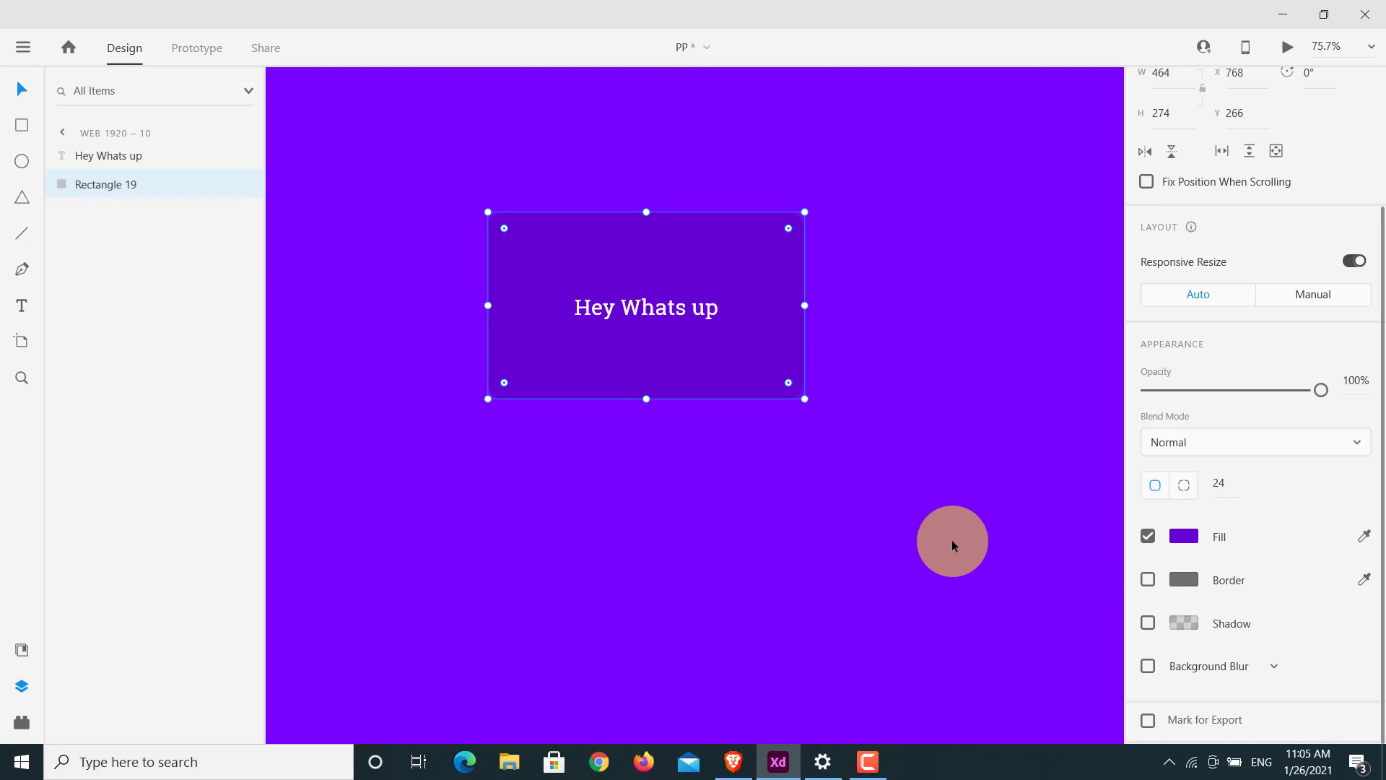
- Copy the rounded rectangle and paste the duplicate in the same place
click(848, 496)
click(749, 374)
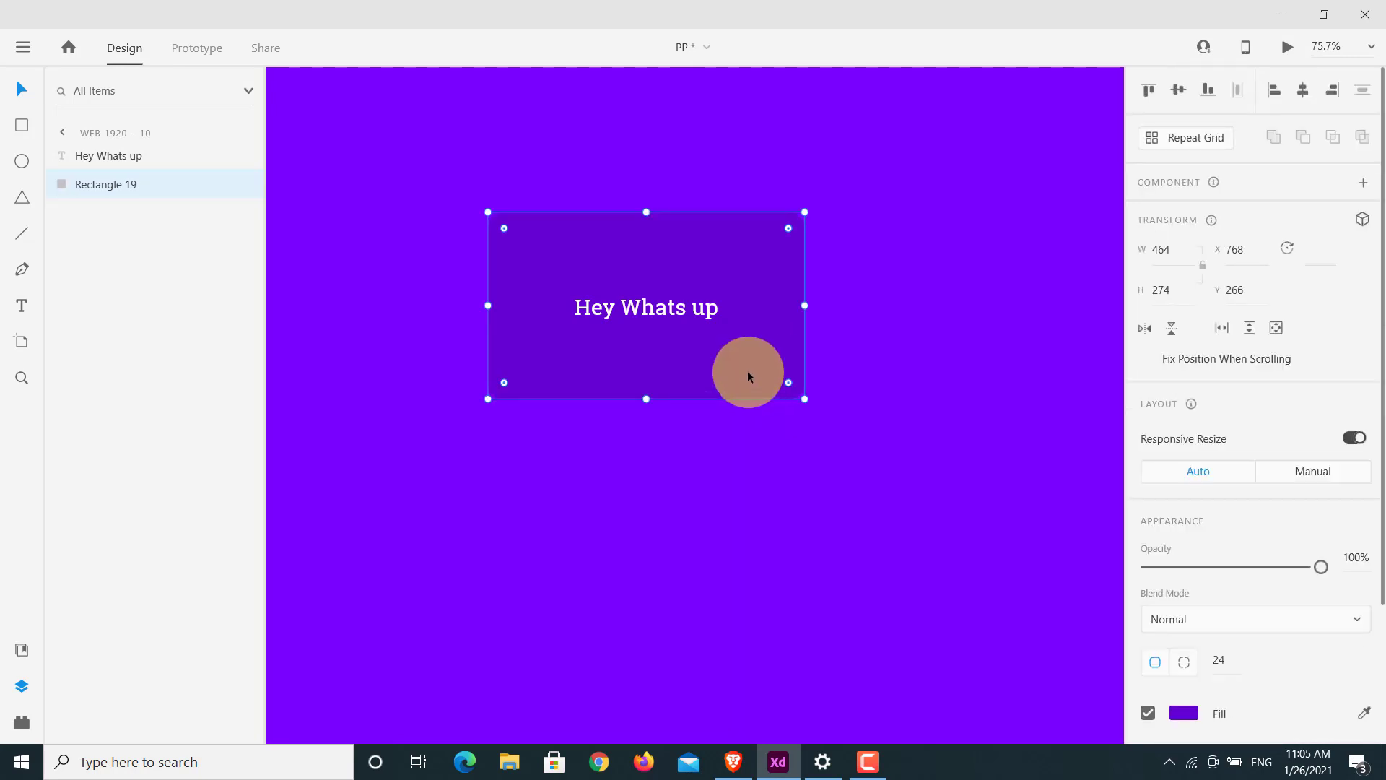
right_click(748, 370)
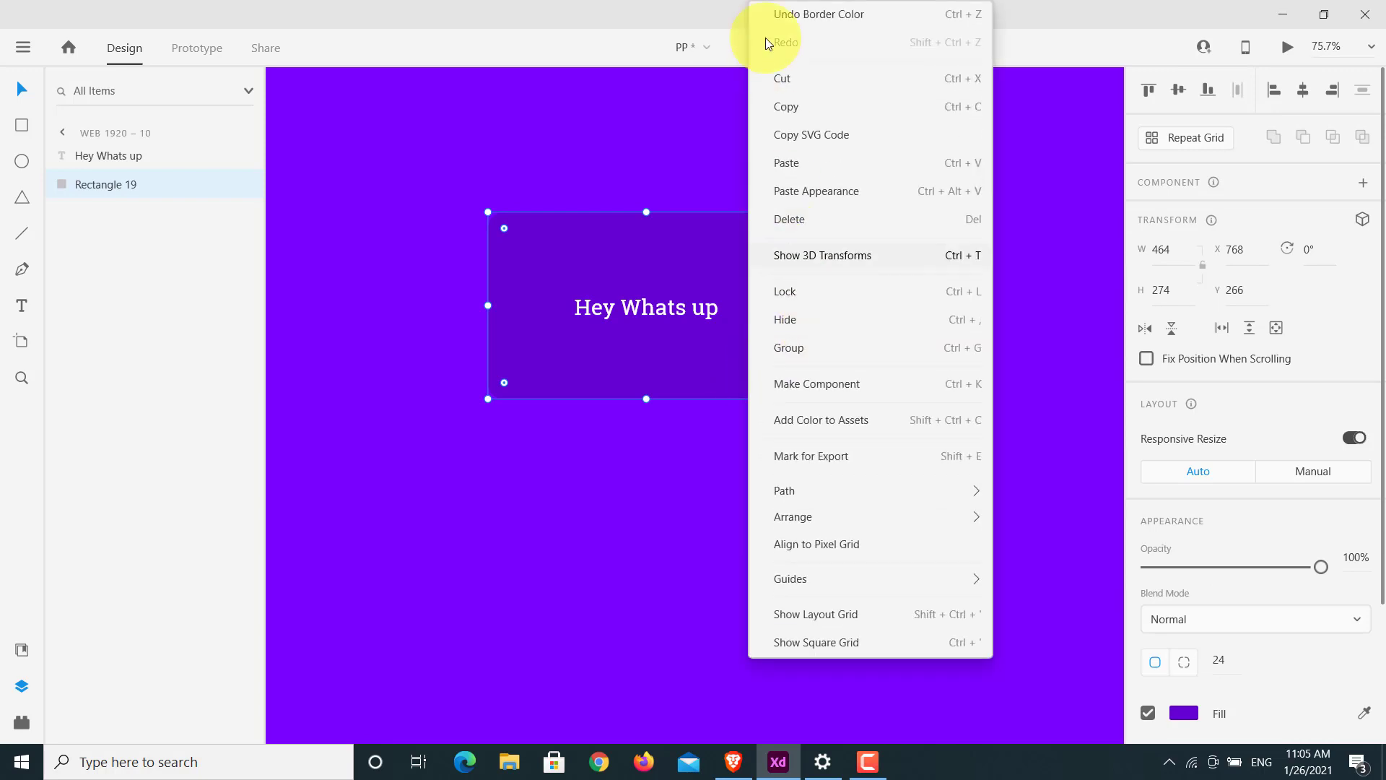
click(764, 207)
right_click(765, 208)
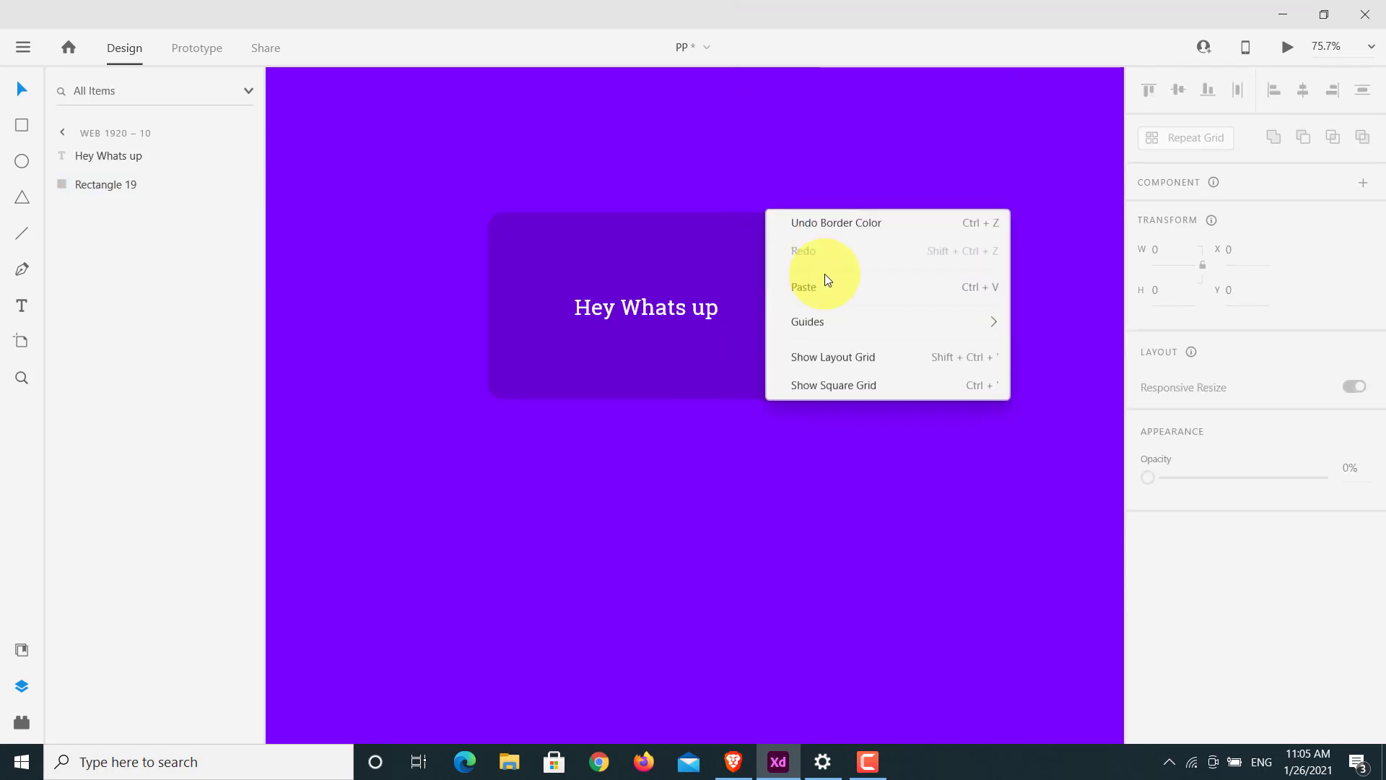
click(823, 282)
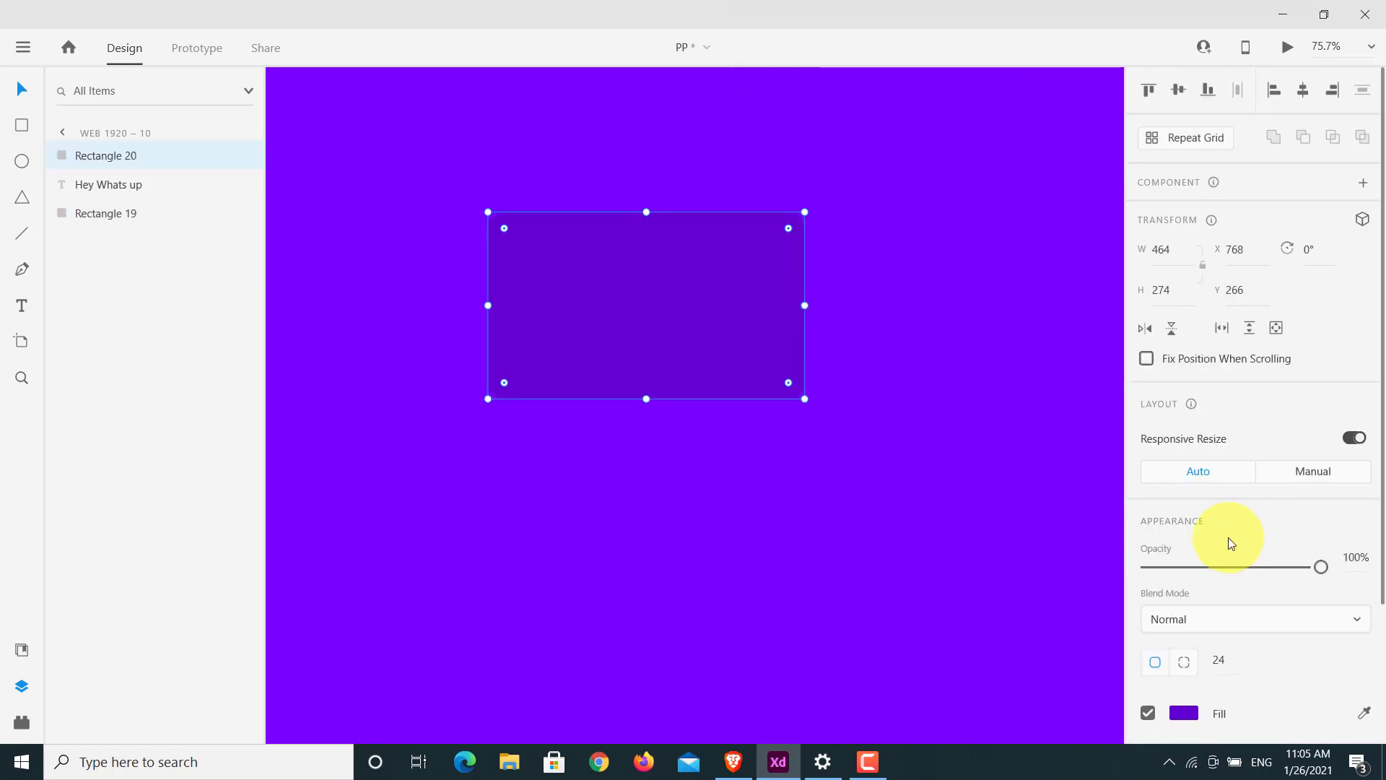
- Apply an Object Blur to the duplicate rectangle with an amount of about 37
scroll(1228, 538, down, 3)
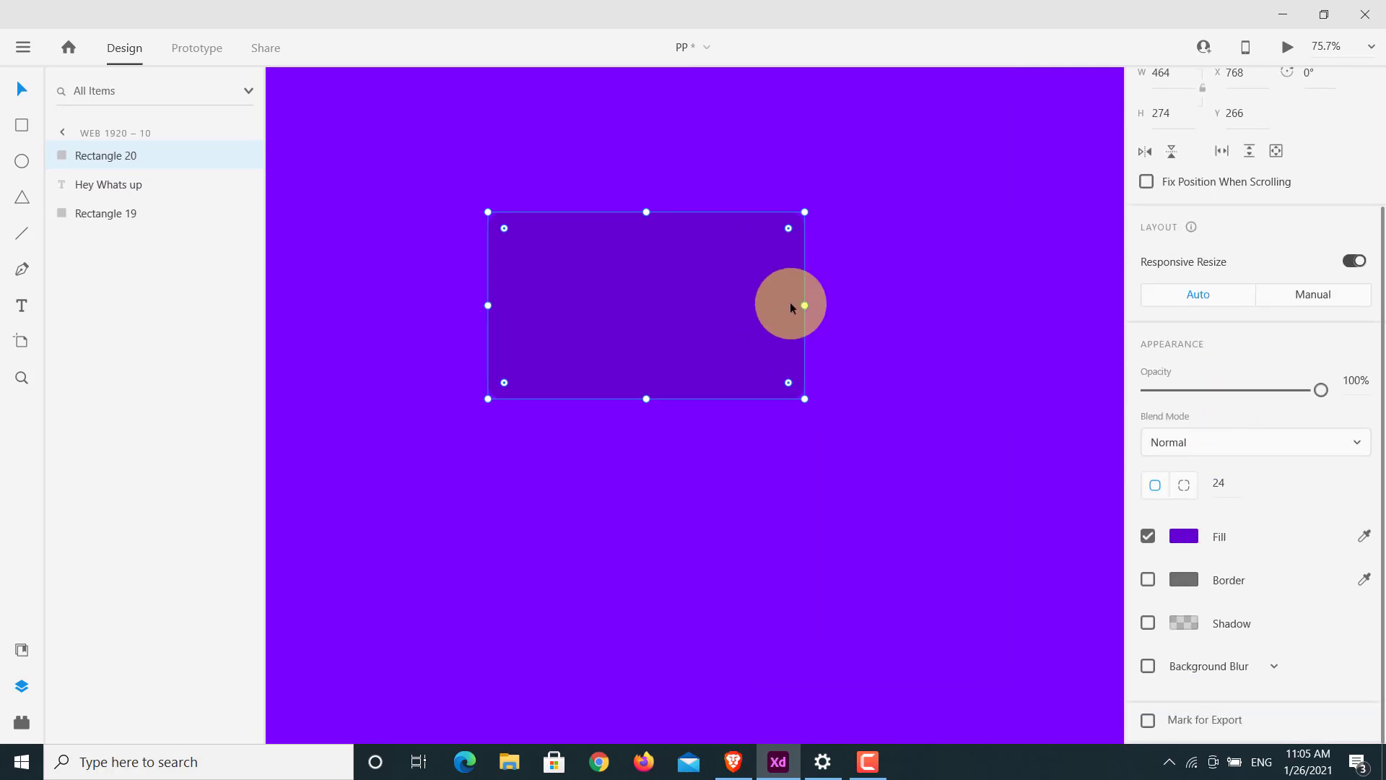
mouse_move(790, 304)
mouse_down()
mouse_move(789, 422)
mouse_move(767, 353)
mouse_move(801, 312)
mouse_move(786, 313)
mouse_up()
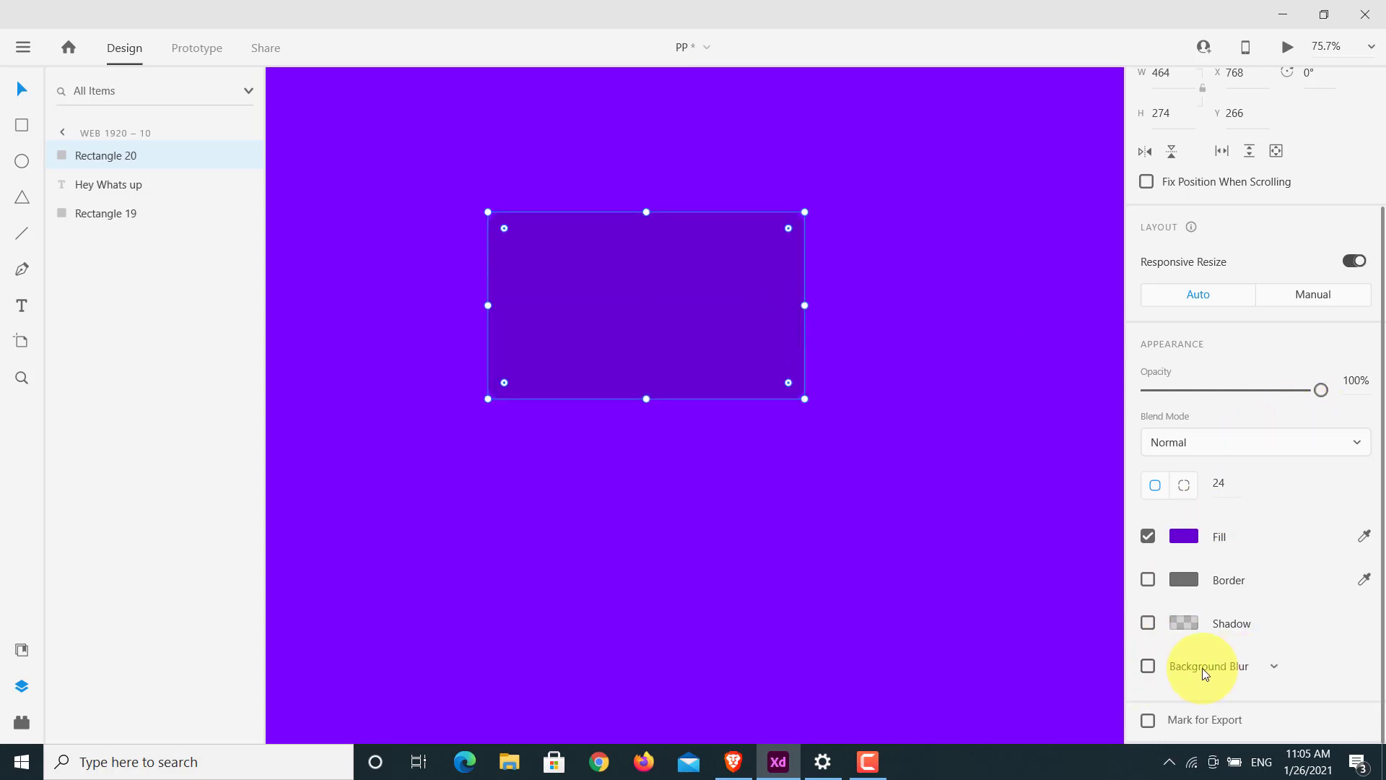
click(1262, 671)
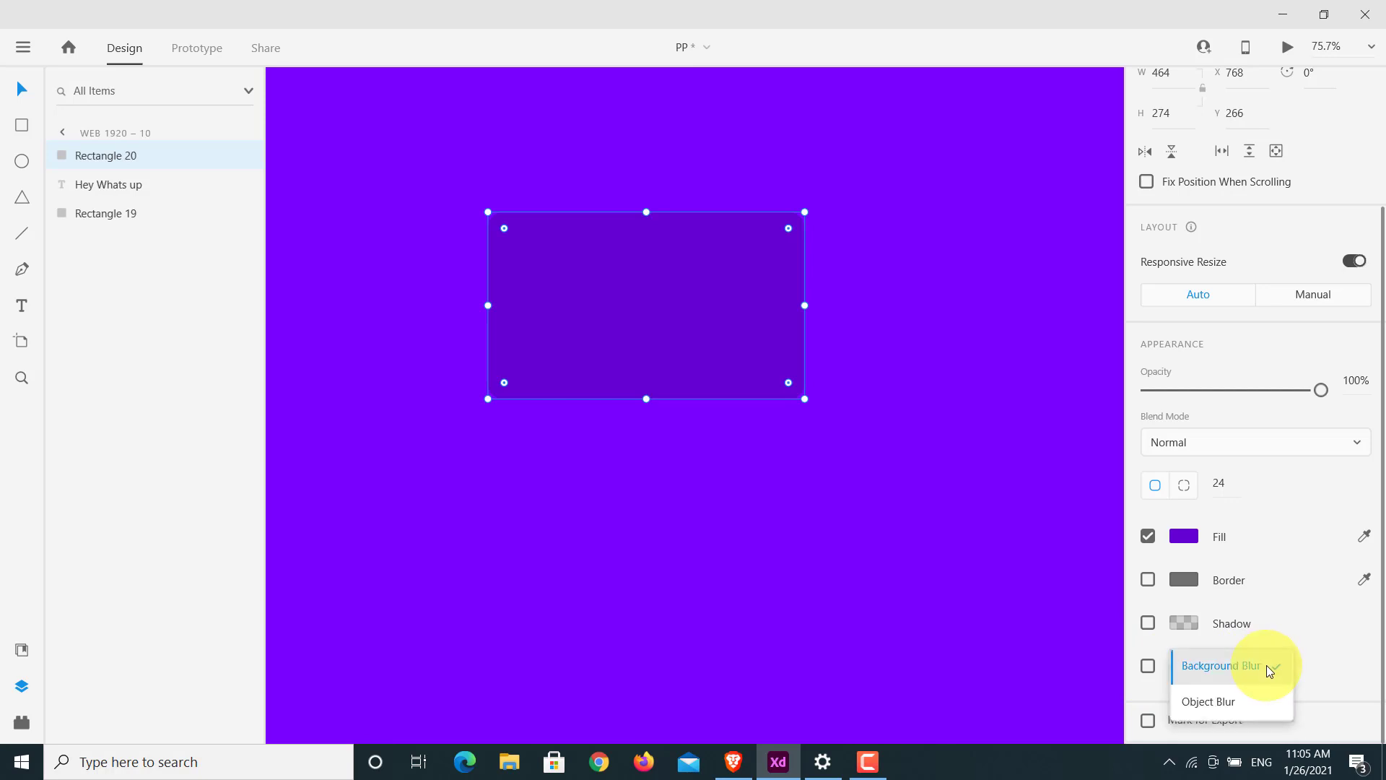
click(1254, 705)
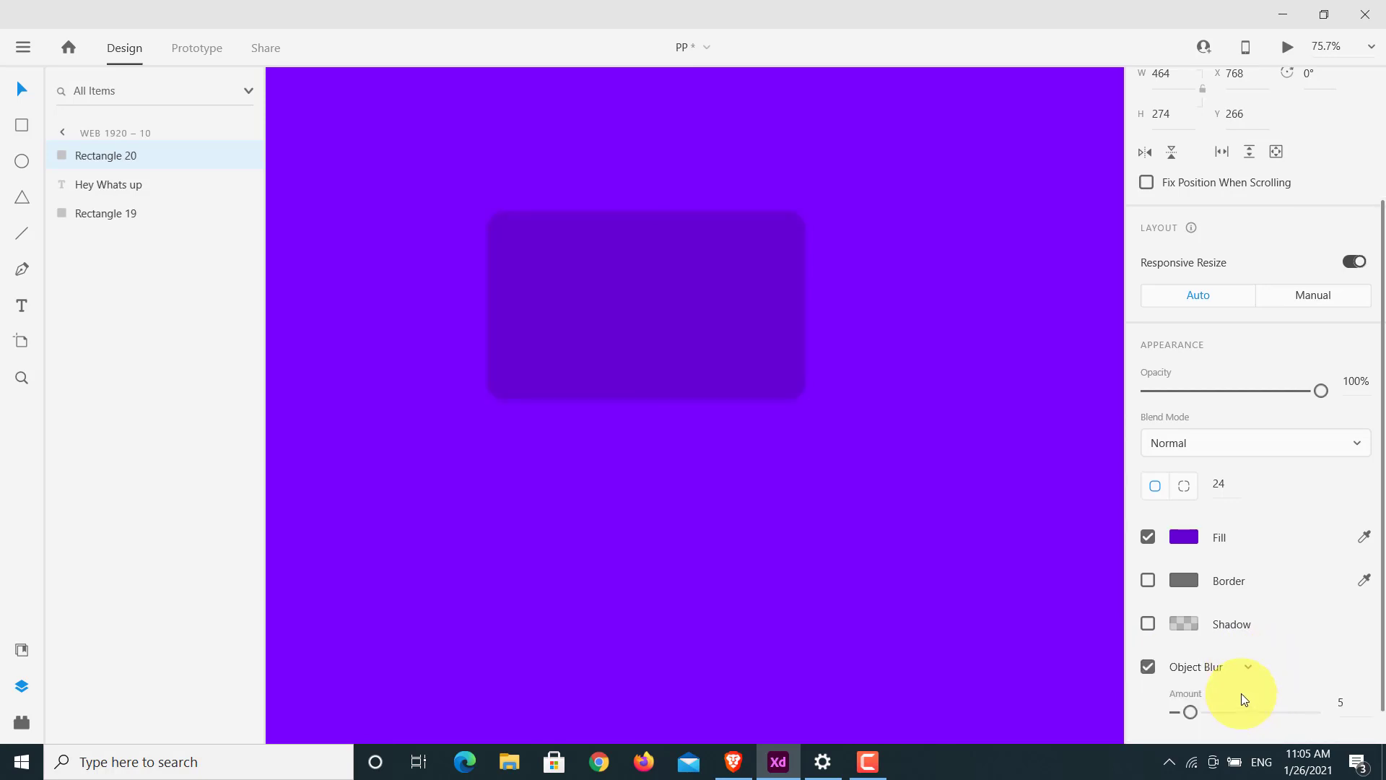
scroll(1241, 650, down, 1)
drag(1191, 668, 1279, 669)
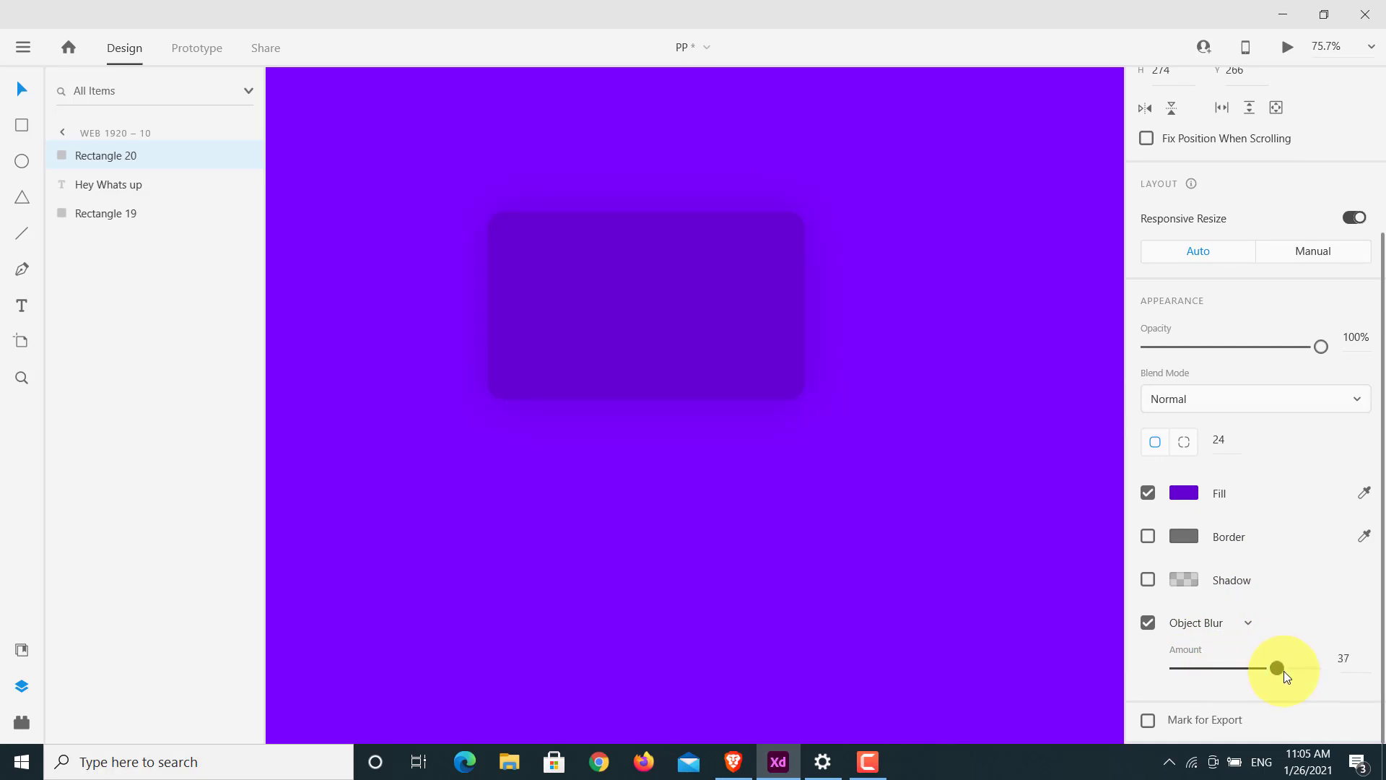
- Fine-tune the duplicate's blur amount to 36 with it moved below the card, and realign it over the original rectangle
drag(737, 332, 745, 526)
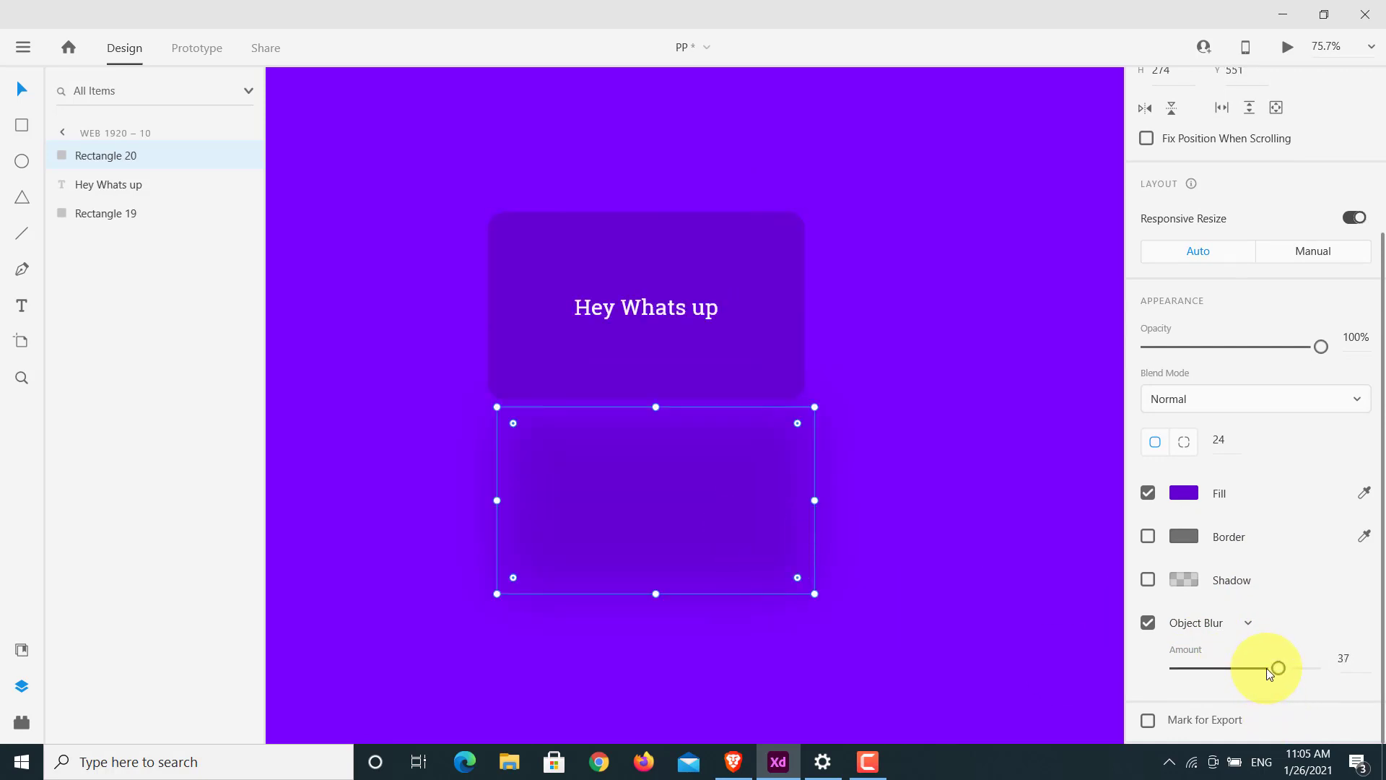
mouse_move(1267, 669)
mouse_down()
mouse_move(1108, 670)
mouse_move(1307, 669)
mouse_move(1245, 669)
mouse_move(1268, 669)
mouse_up()
drag(705, 462, 717, 266)
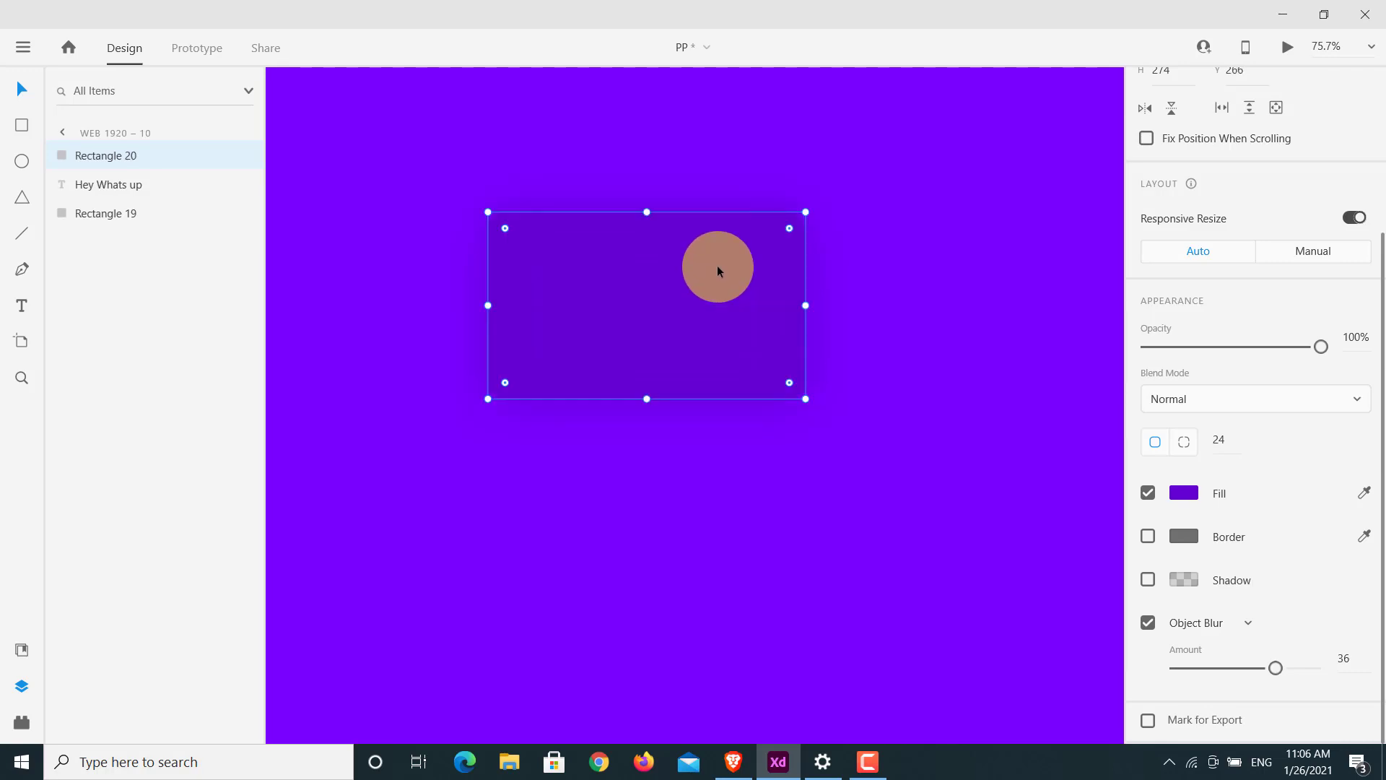
- Send the blurred duplicate rectangle to the back, behind the original card and its text
right_click(717, 266)
mouse_move(831, 514)
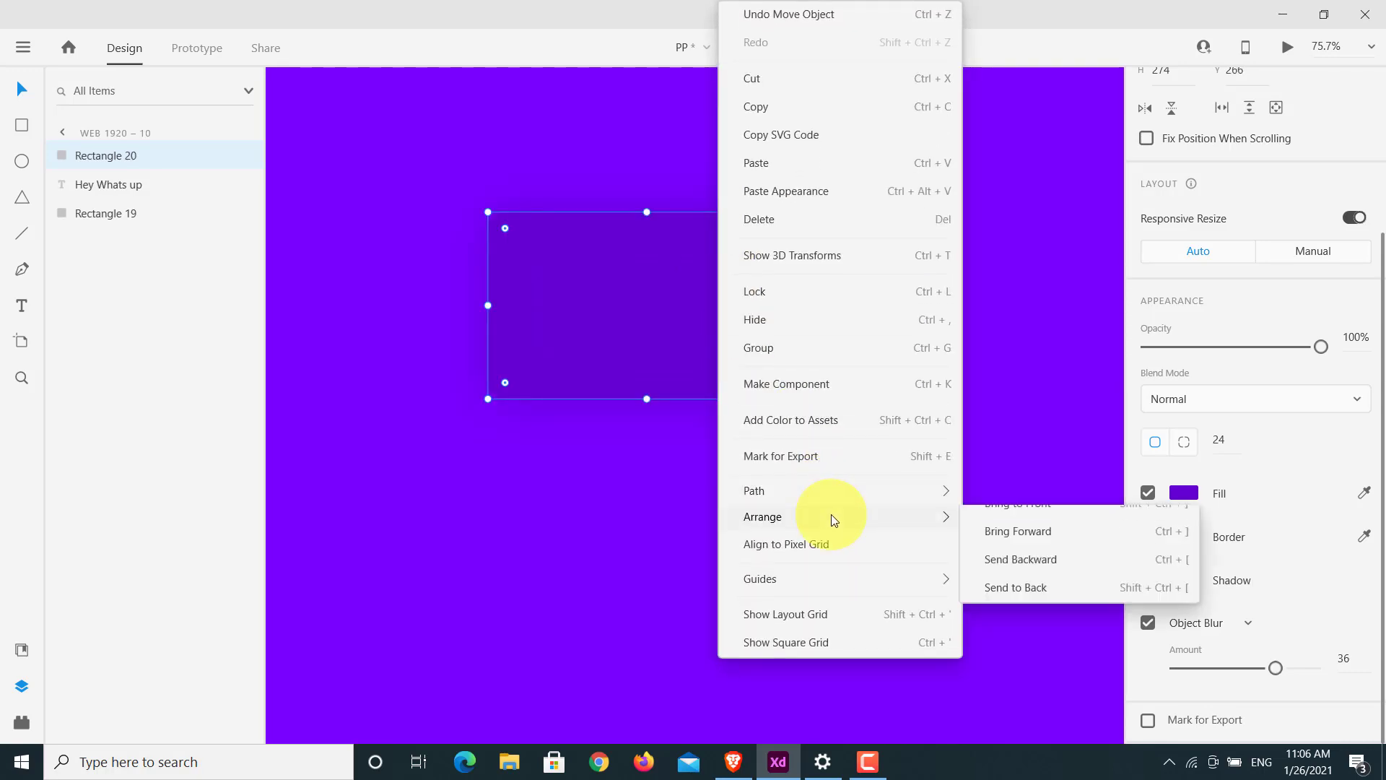
click(1057, 601)
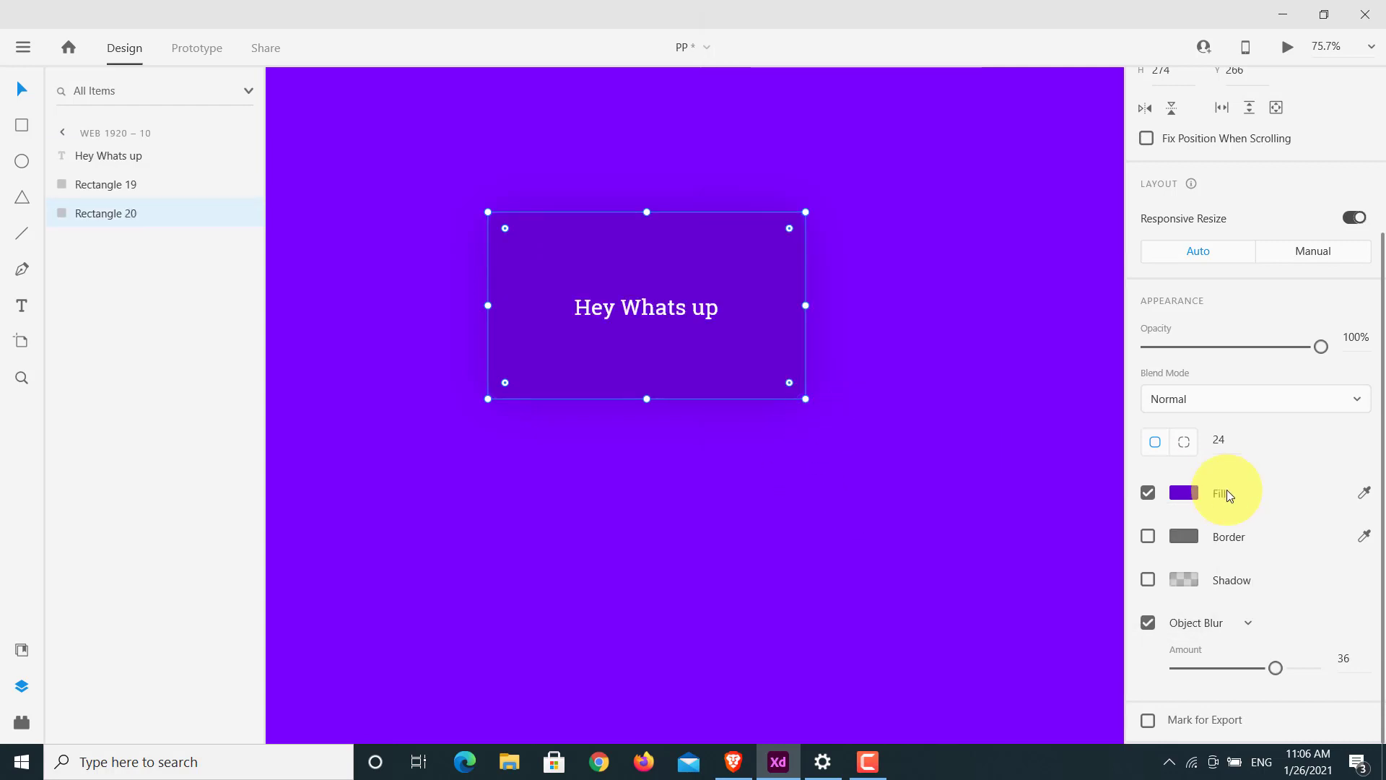
- Darken the fill of the blurred duplicate rectangle behind the card to purple #5B00BE
click(1177, 493)
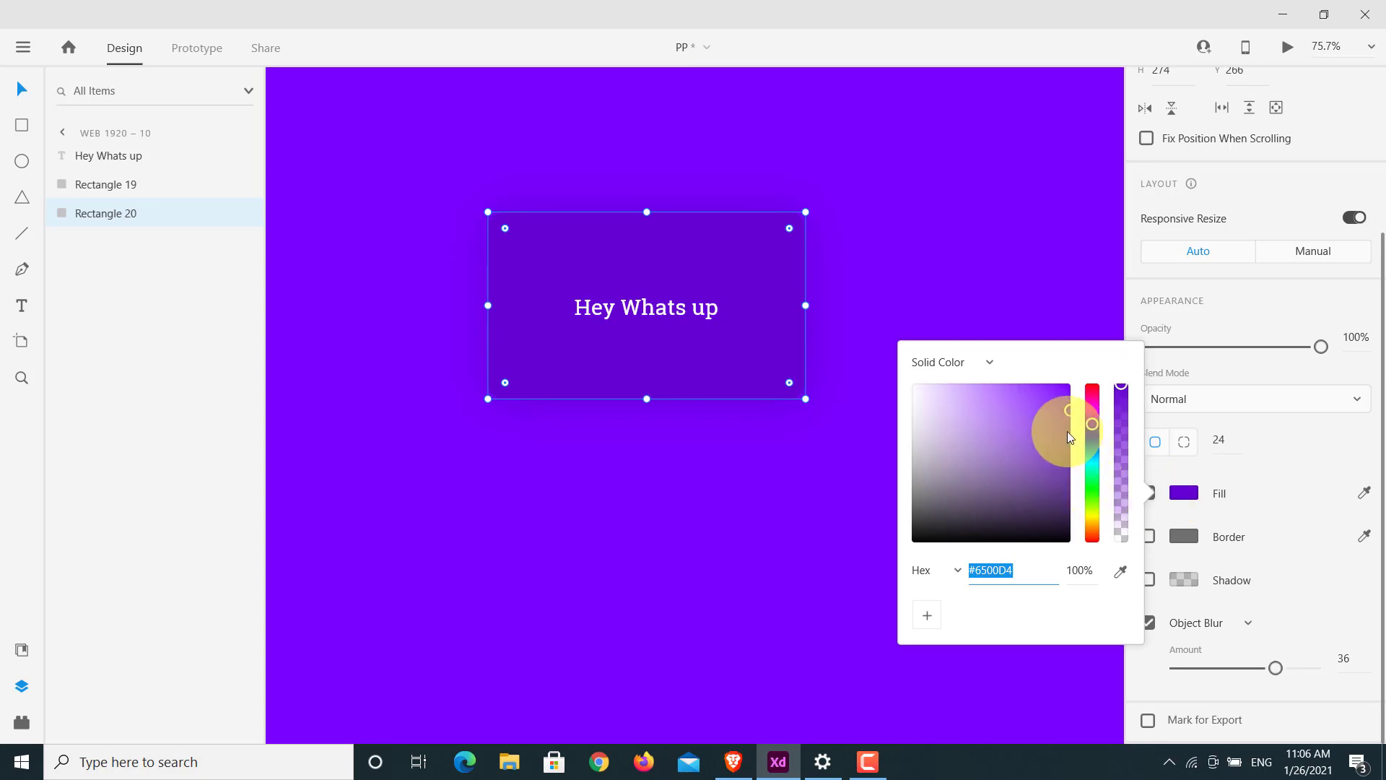
click(1070, 455)
drag(1074, 443, 1076, 423)
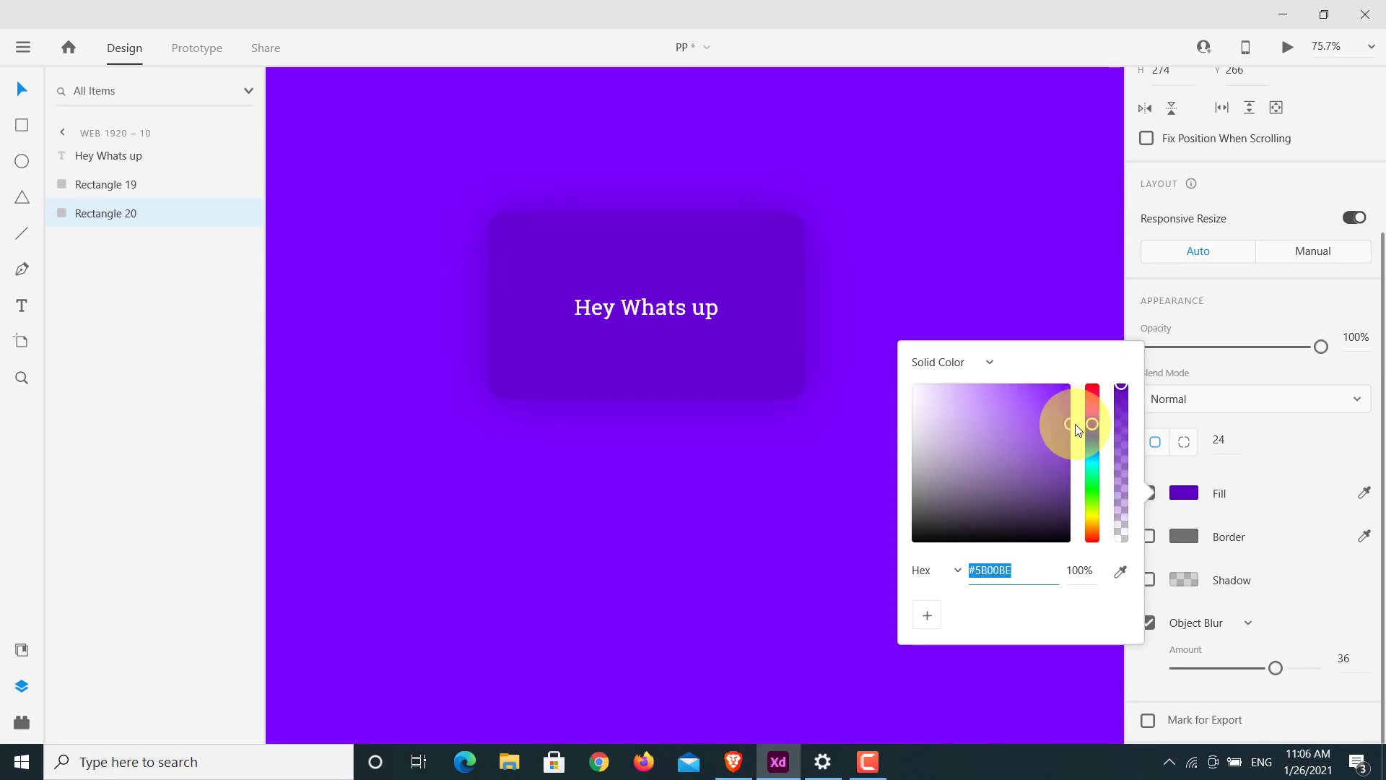
- Rename the blurred rectangle's layer as Shadow
double_click(113, 214)
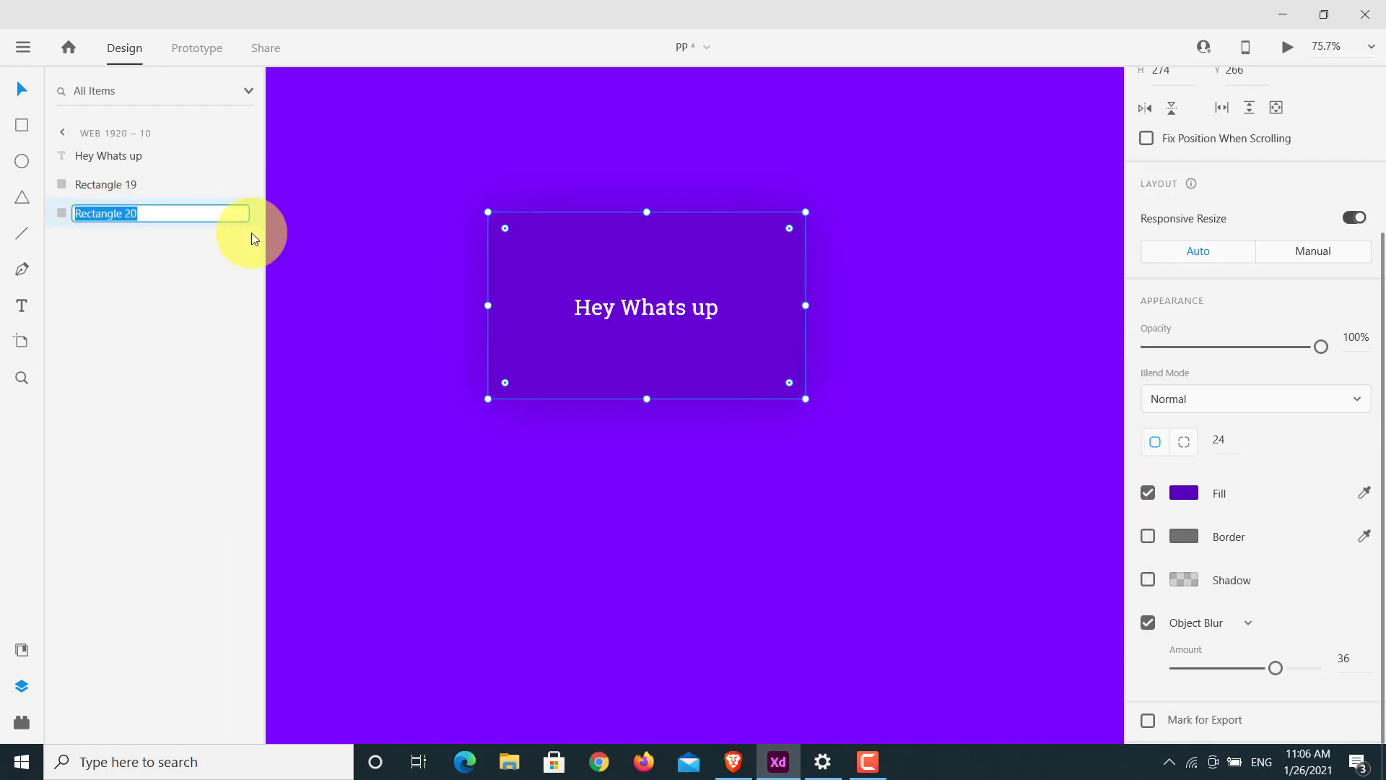
text(Shadow)
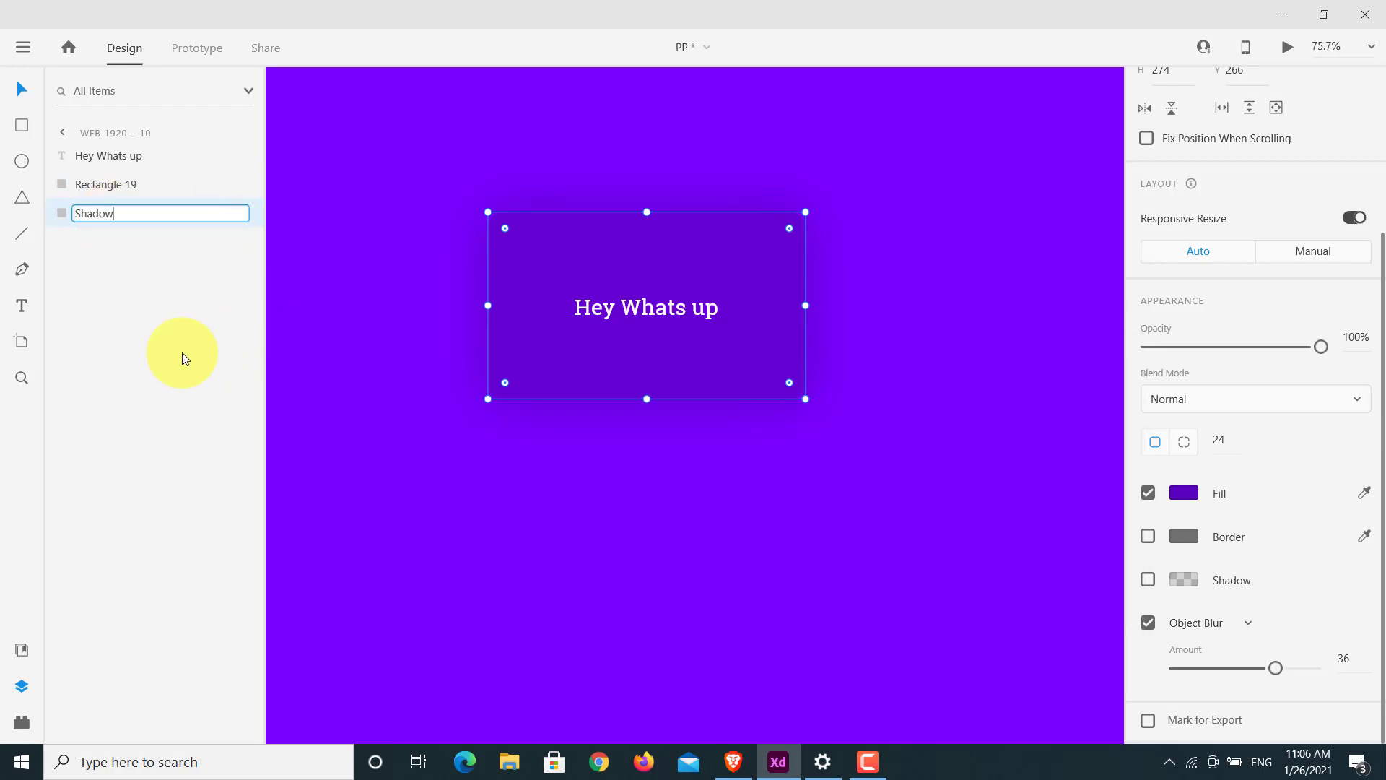
key(Return)
- Rename the original card rectangle's layer, Rectangle 19, as Shape
double_click(114, 185)
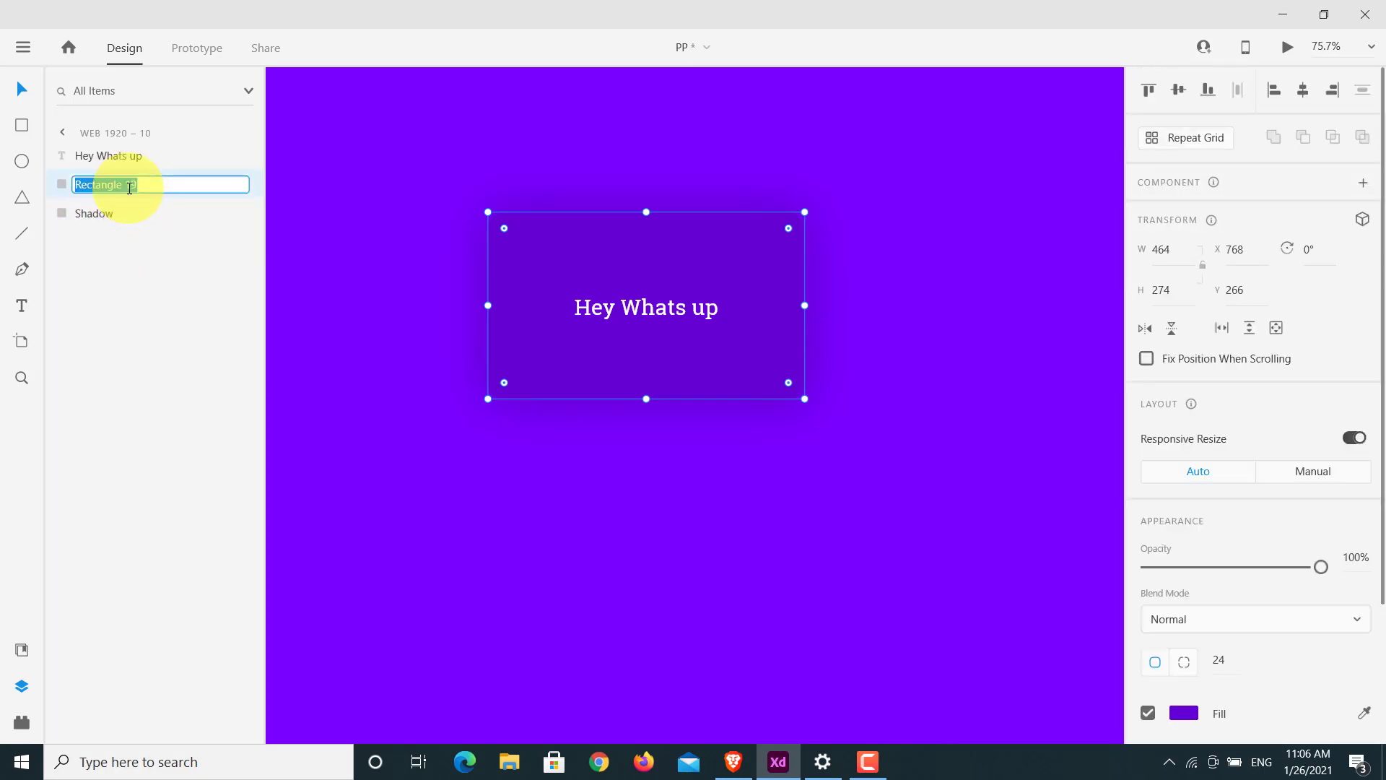
click(129, 189)
key(ctrl+a)
key(BackSpace)
text(SHape)
key(BackSpace)
key(BackSpace)
key(BackSpace)
key(BackSpace)
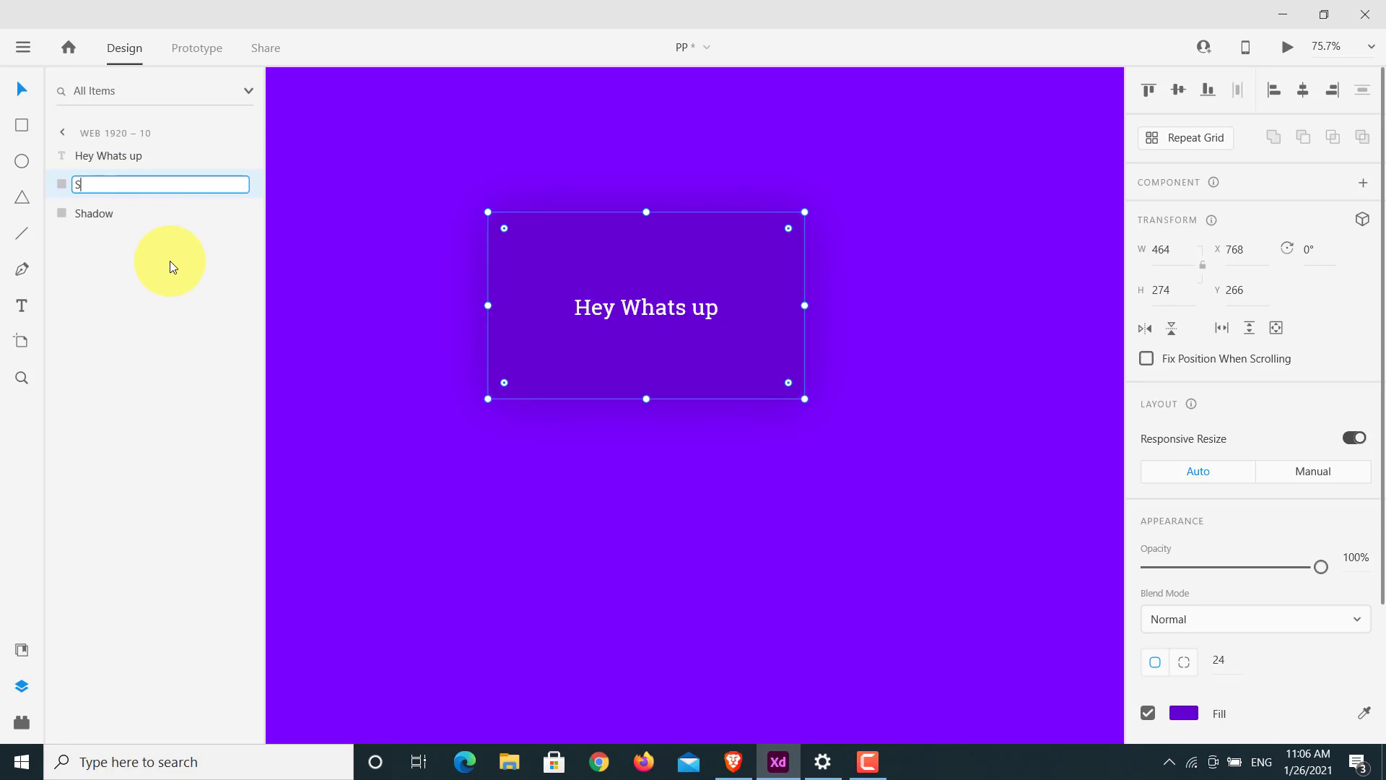
text(hape)
key(Return)
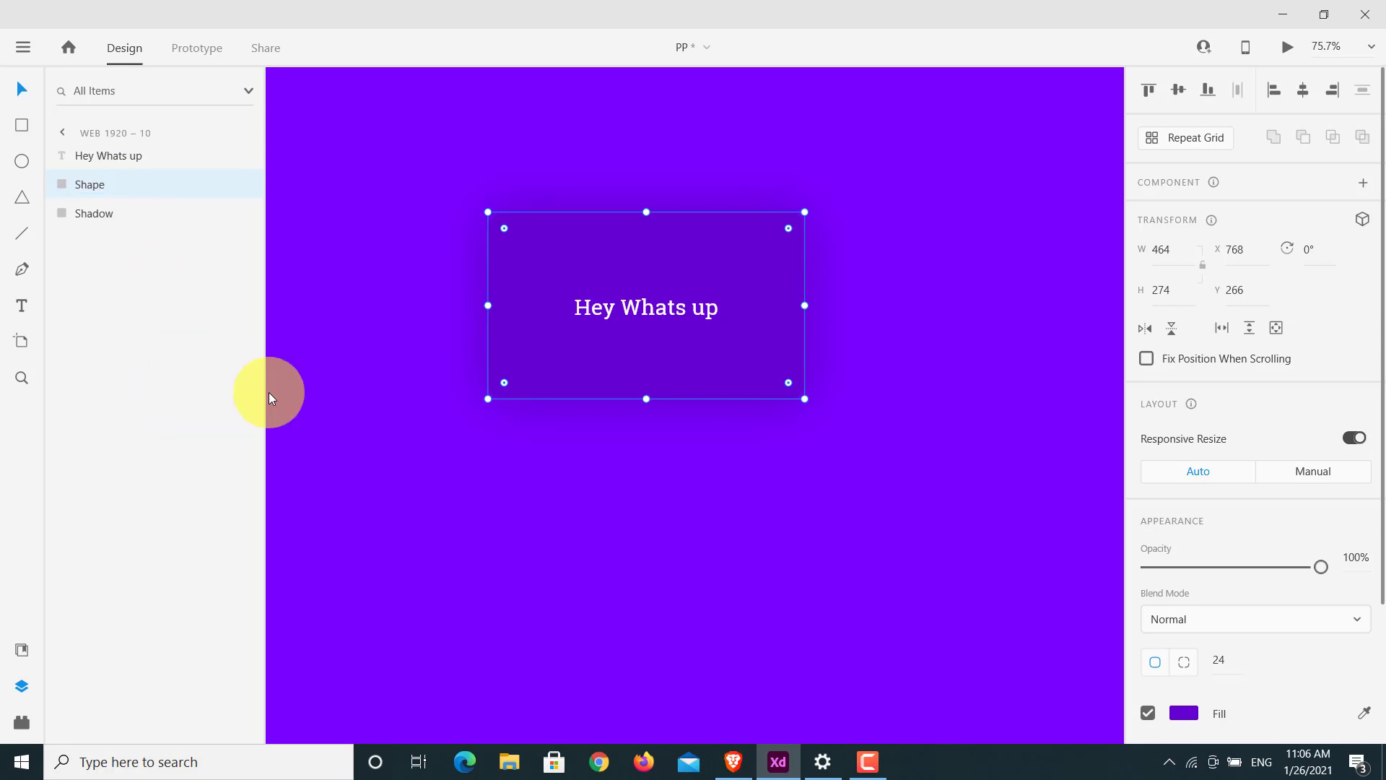
- Group the text, Shape and Shadow layers and move the group near the artboard's centre, to about X 728, Y 403
click(782, 479)
scroll(951, 256, down, 2)
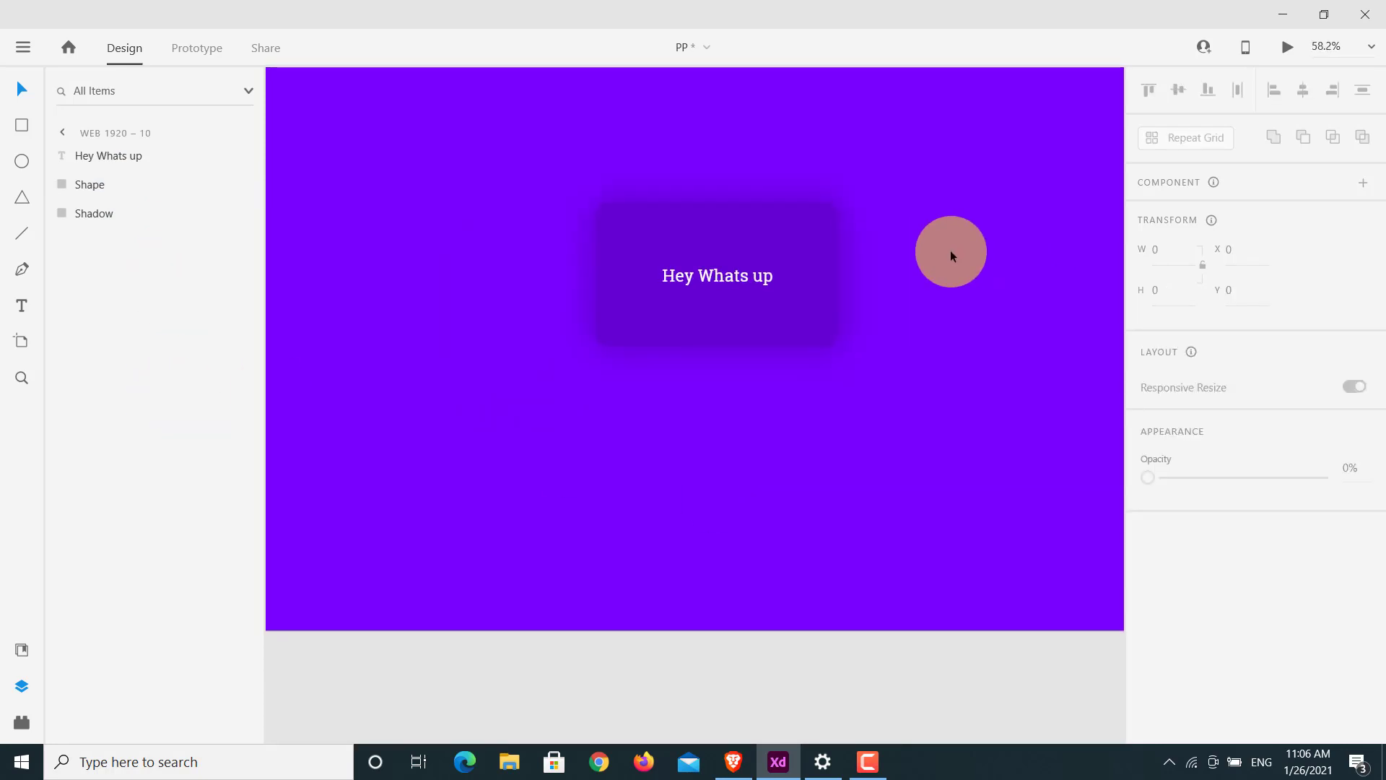
scroll(950, 259, up, 2)
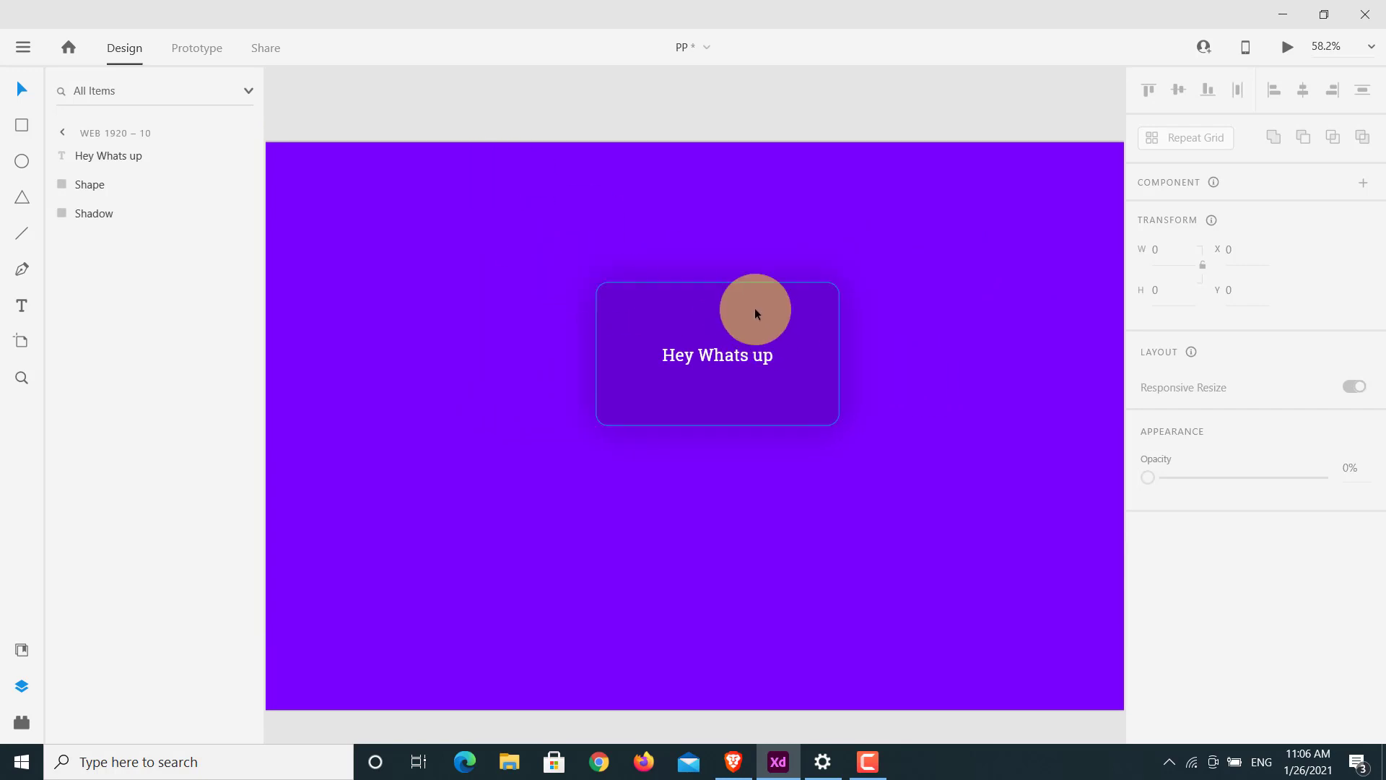
drag(542, 249, 1040, 489)
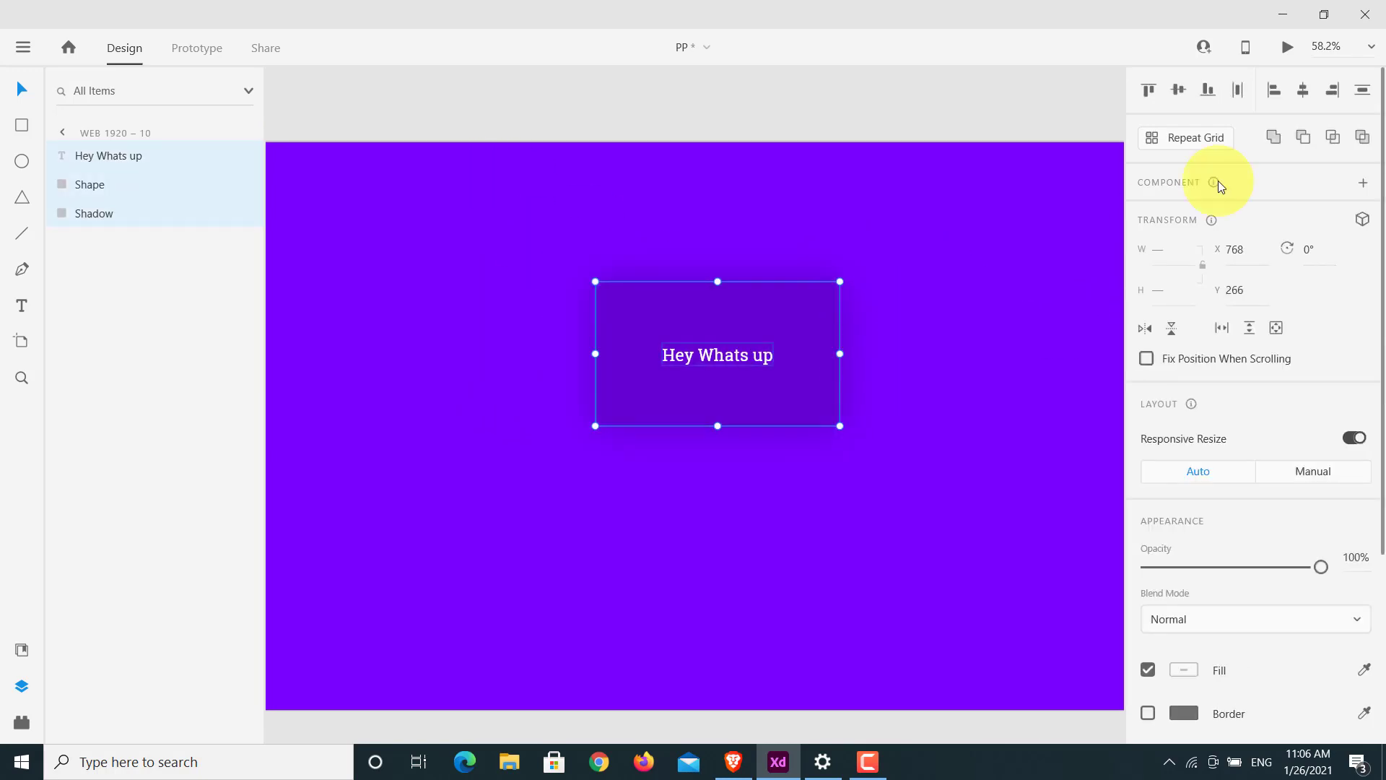
right_click(749, 344)
click(825, 348)
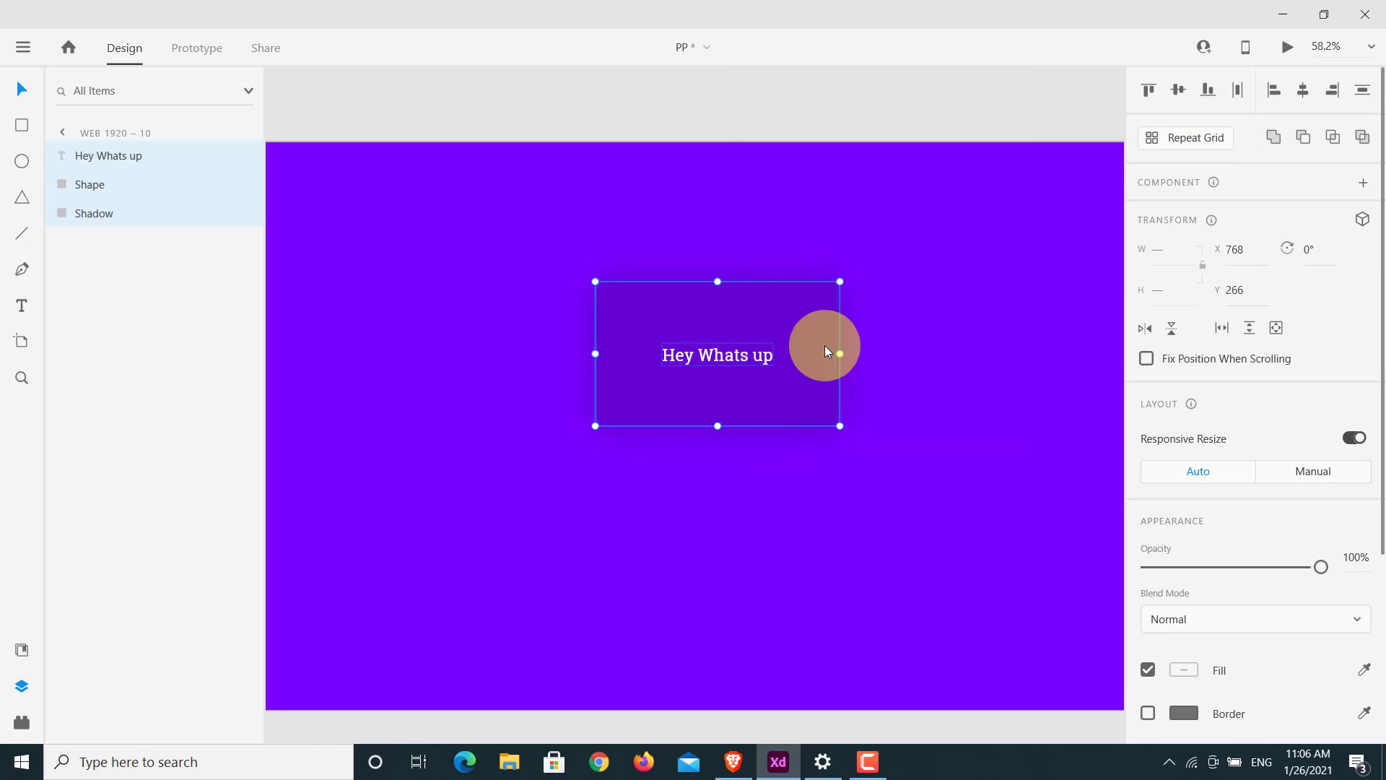
click(977, 326)
drag(699, 351, 677, 425)
click(929, 450)
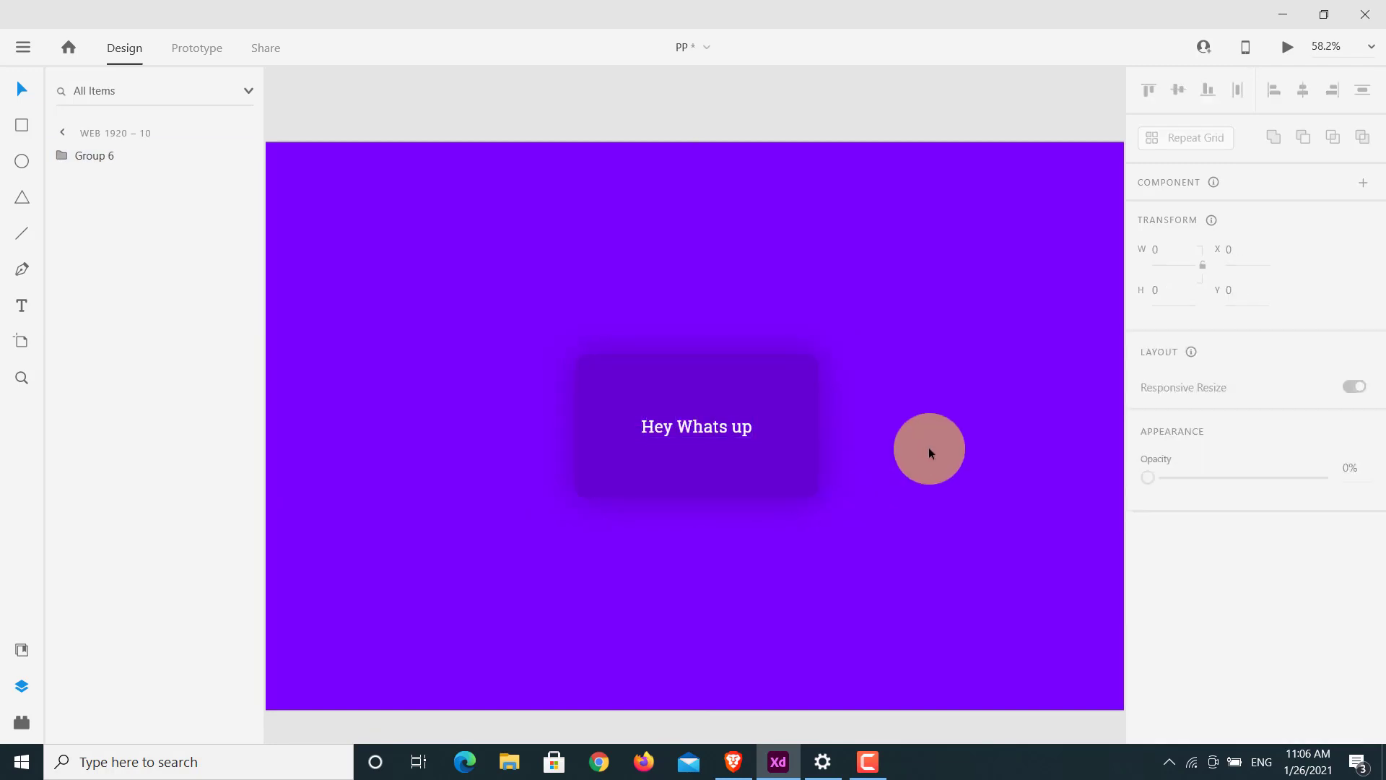
- Convert the grouped card into a component
ctrl+scroll(936, 466, down, 2)
ctrl+scroll(934, 475, up, 2)
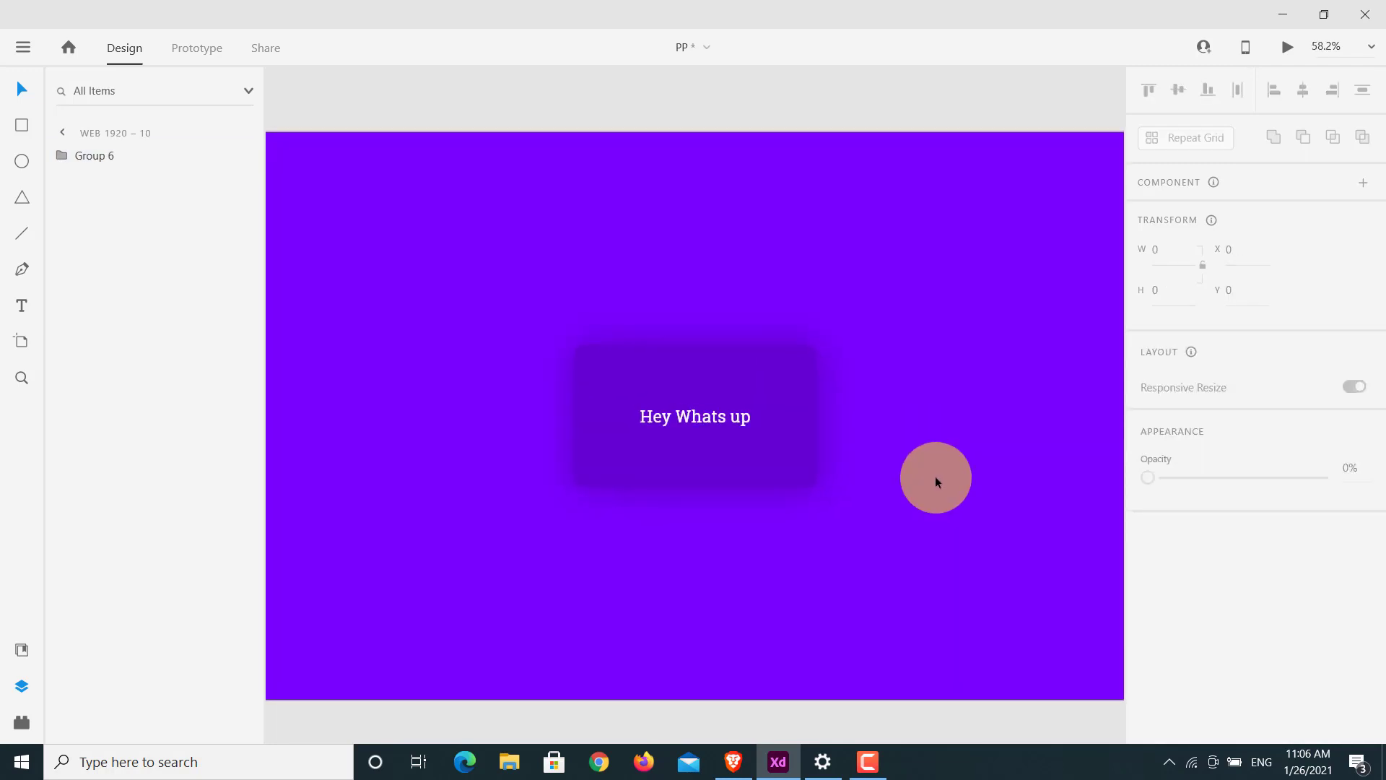
click(614, 373)
right_click(614, 373)
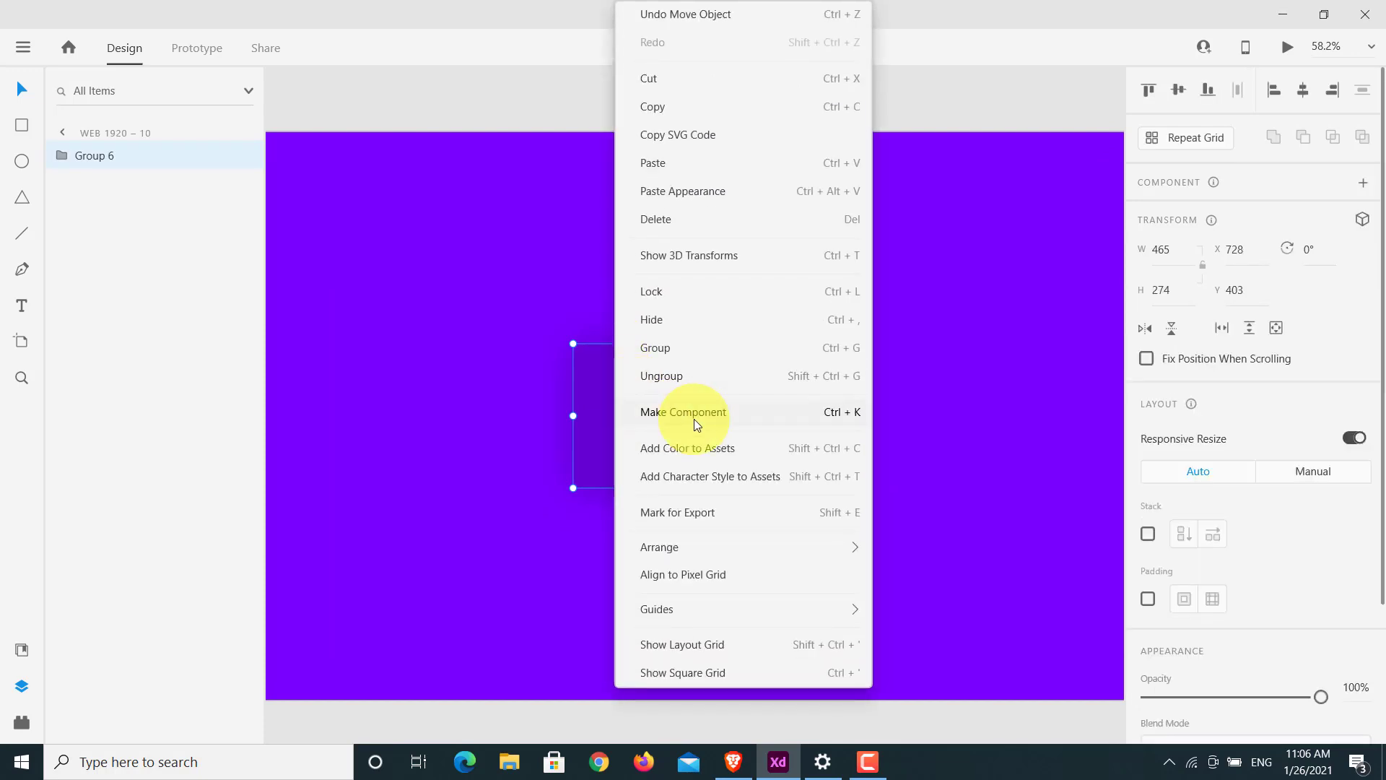
key(ctrl+k)
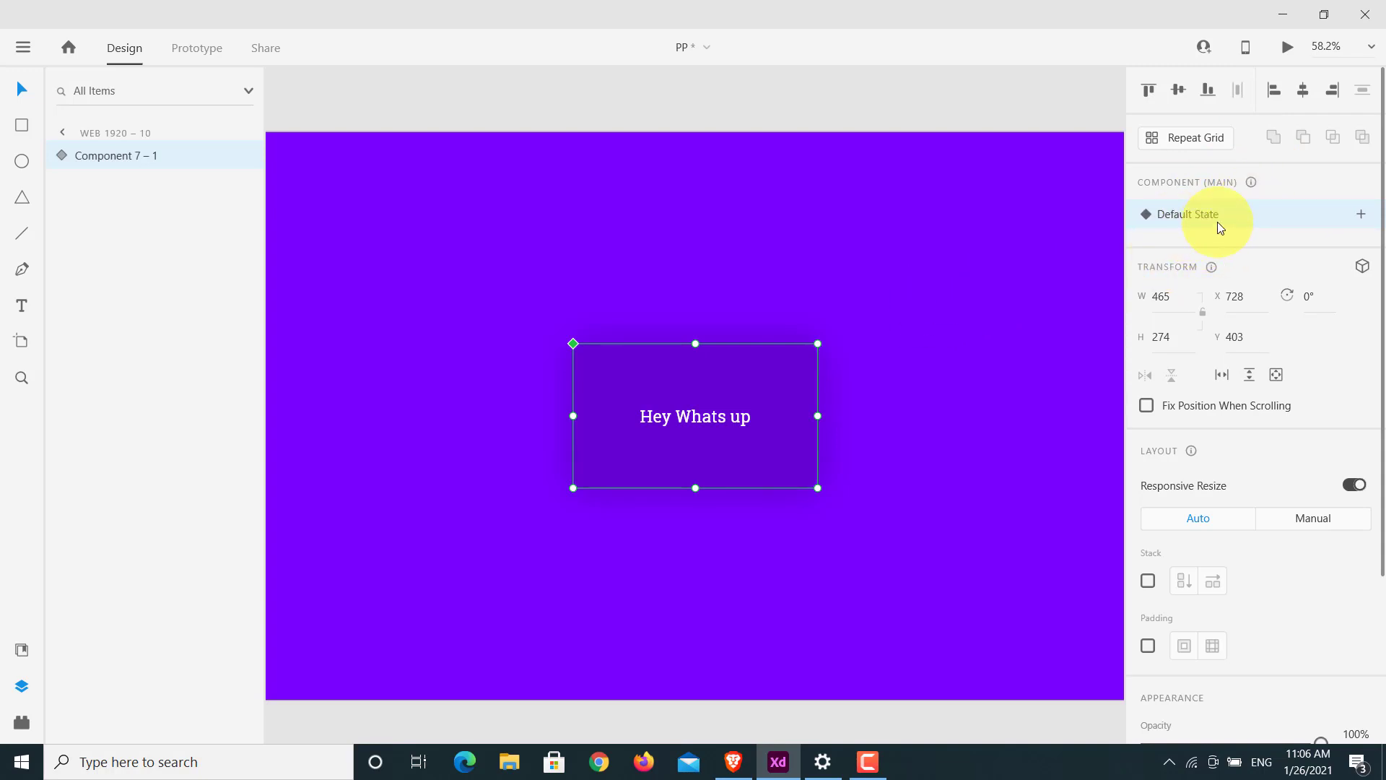
- Add a Hover State to the card component and select its Default State
click(1362, 216)
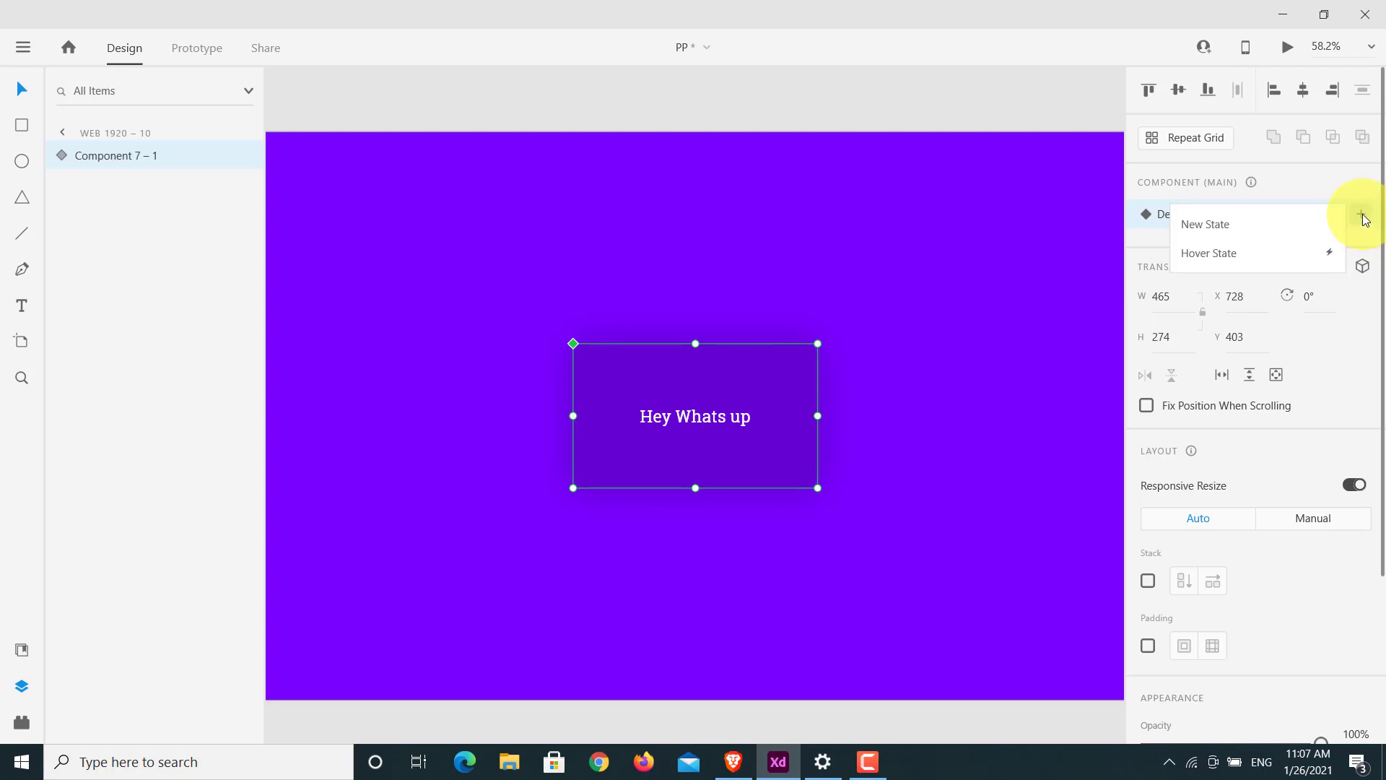
click(1243, 257)
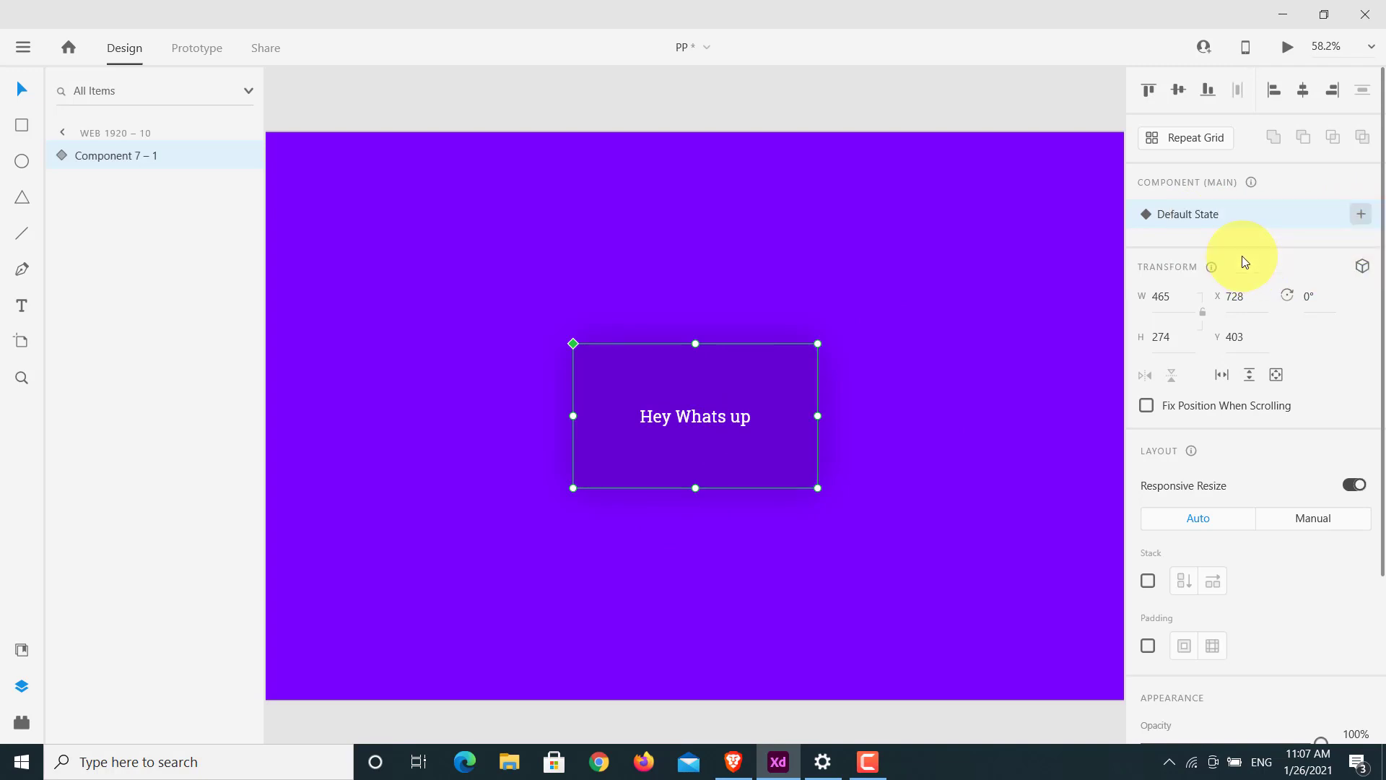
click(1289, 213)
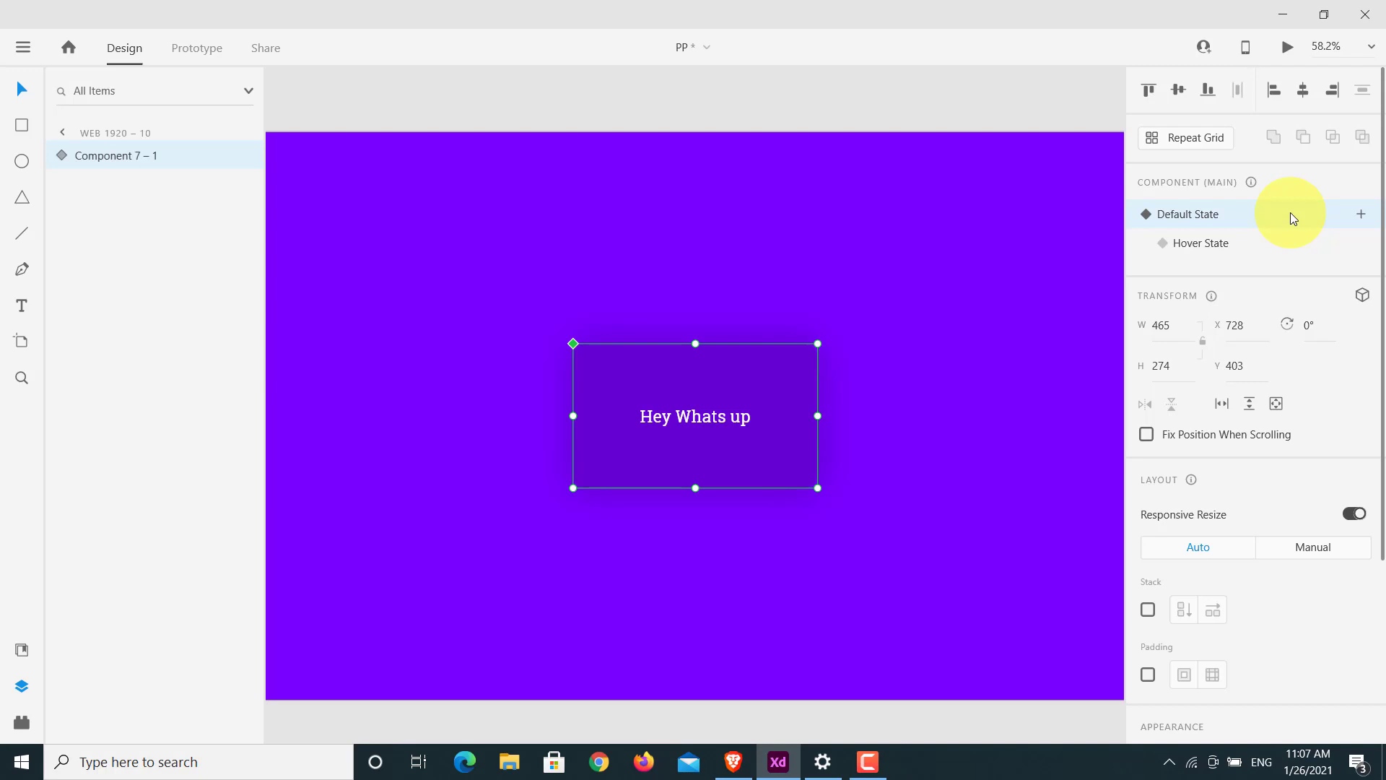
click(985, 275)
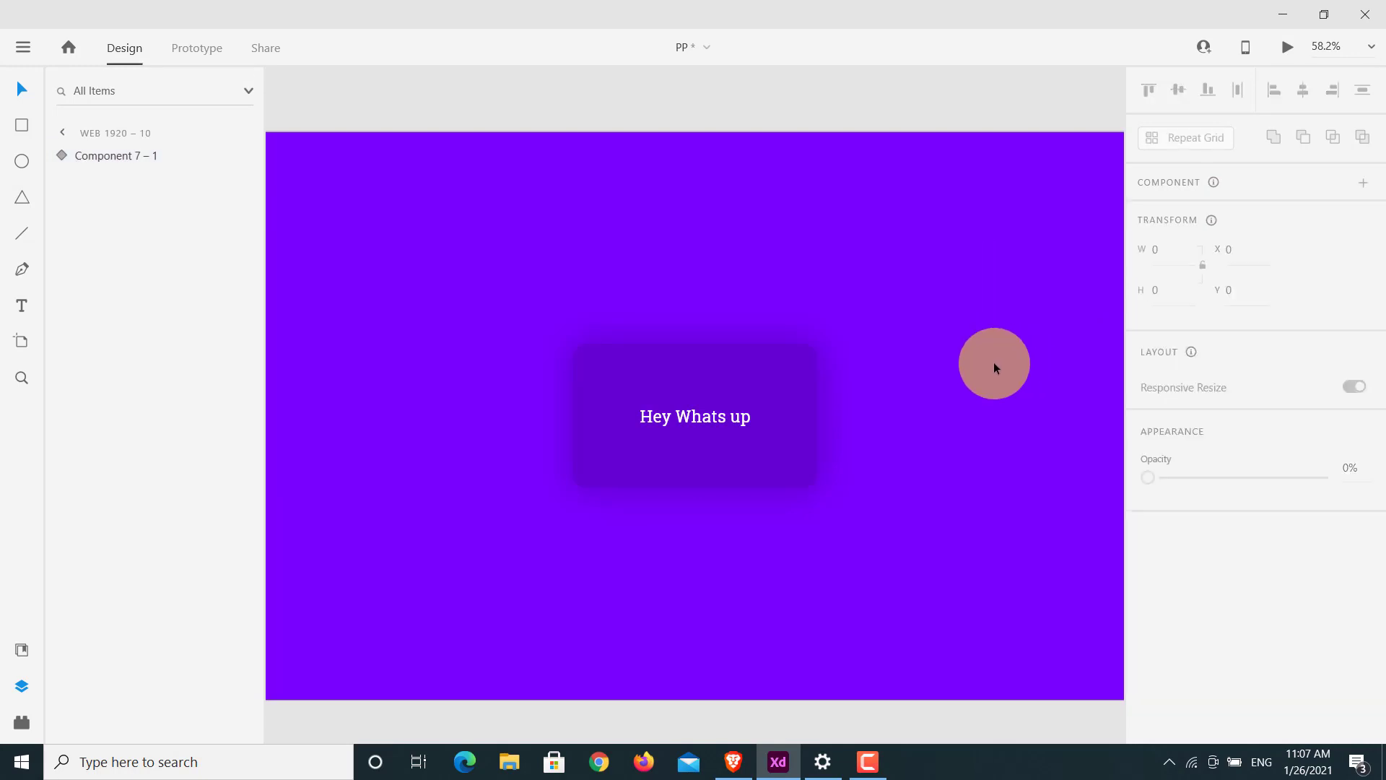
- Set the opacity of the Shadow layer to 0% in the card component's Default State
click(786, 372)
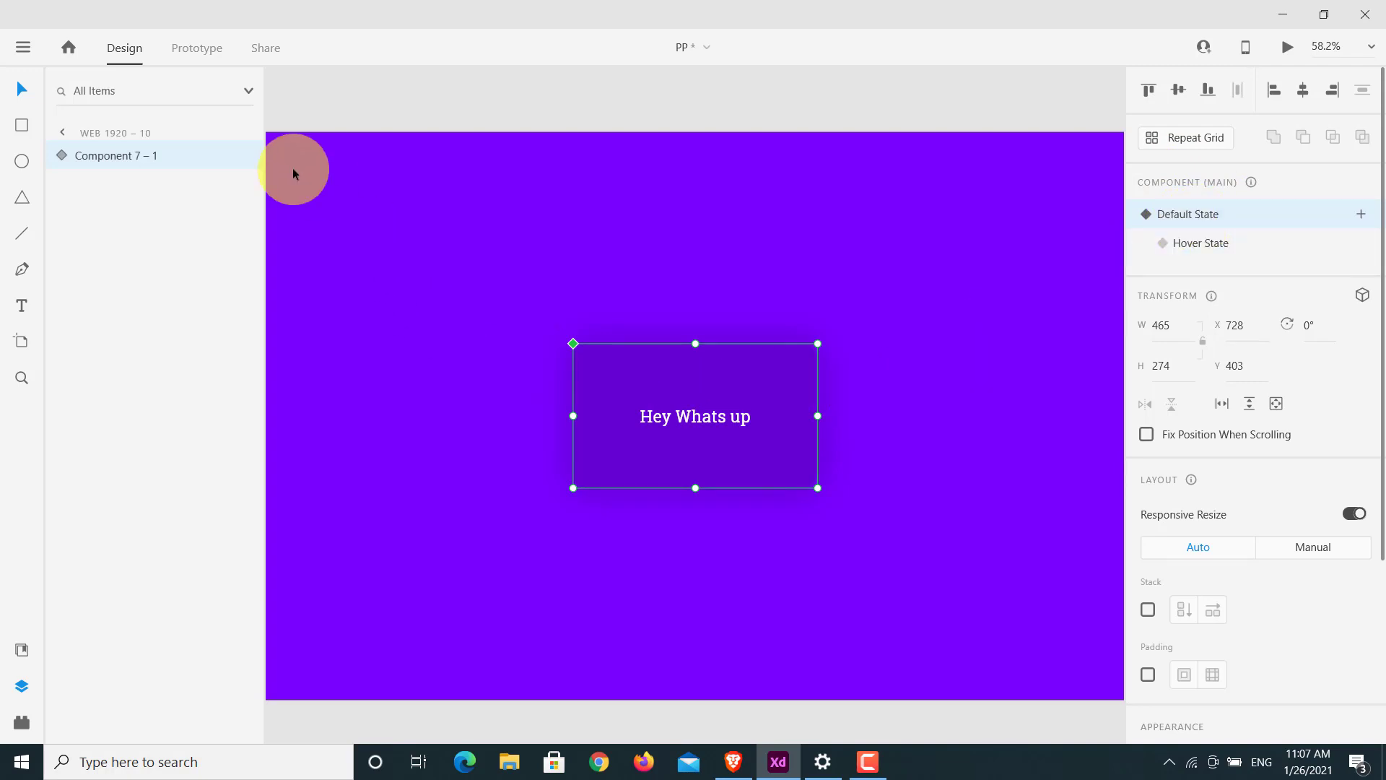
click(61, 154)
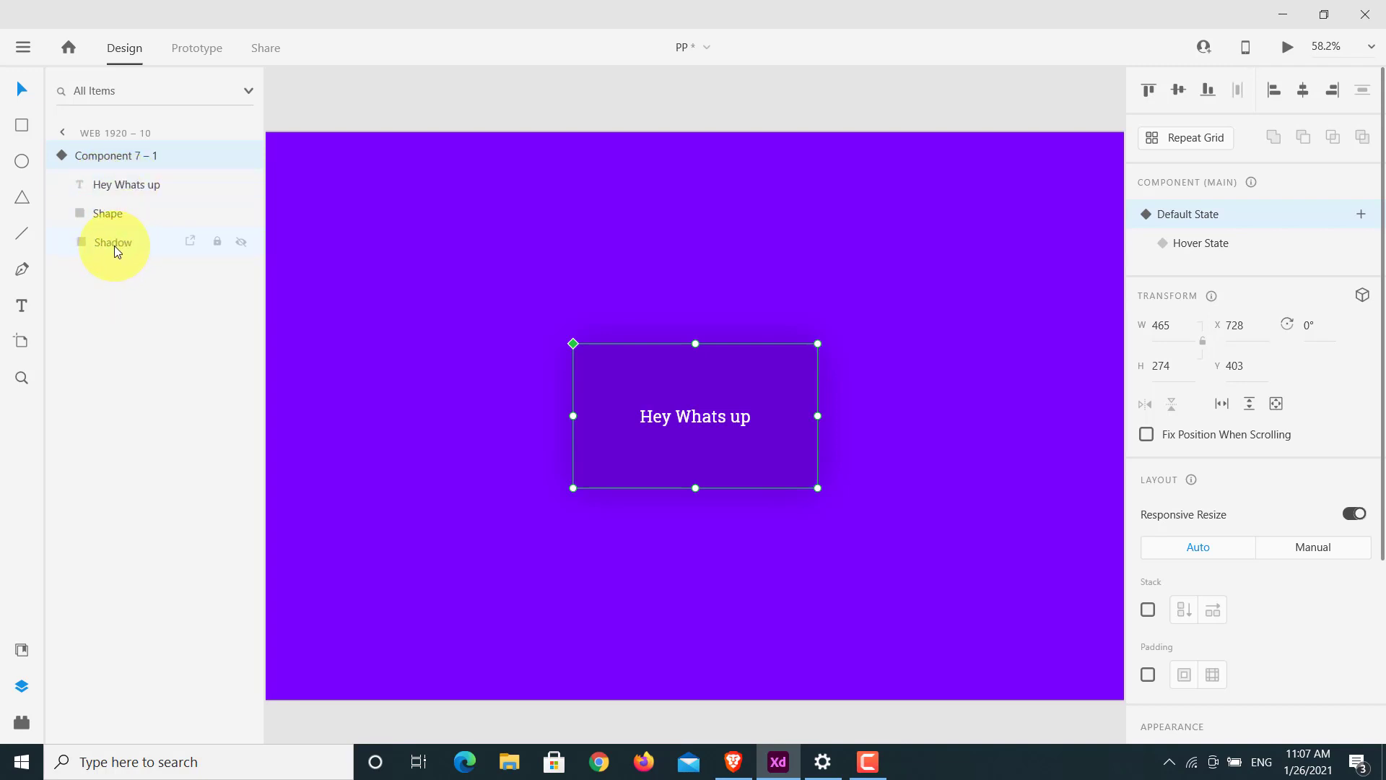
click(114, 246)
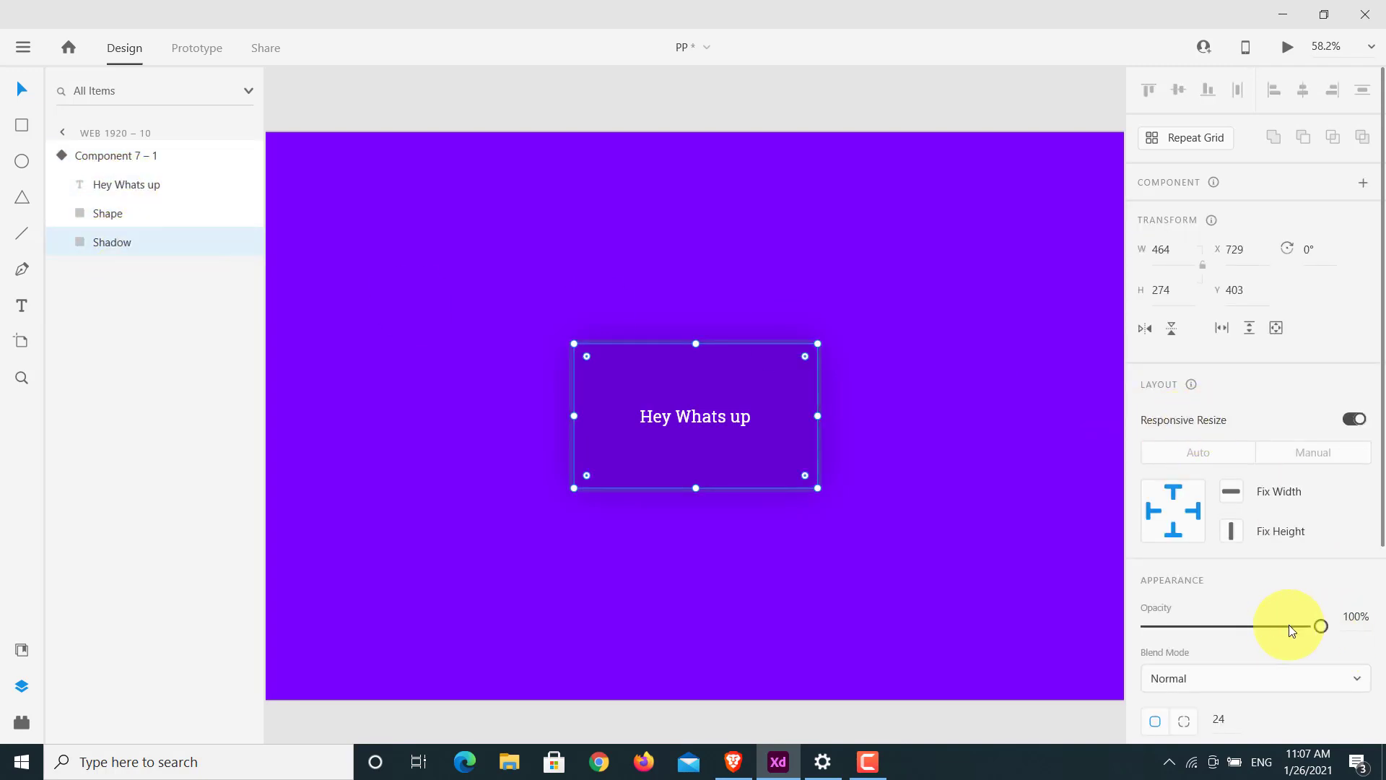
drag(1319, 629, 1081, 631)
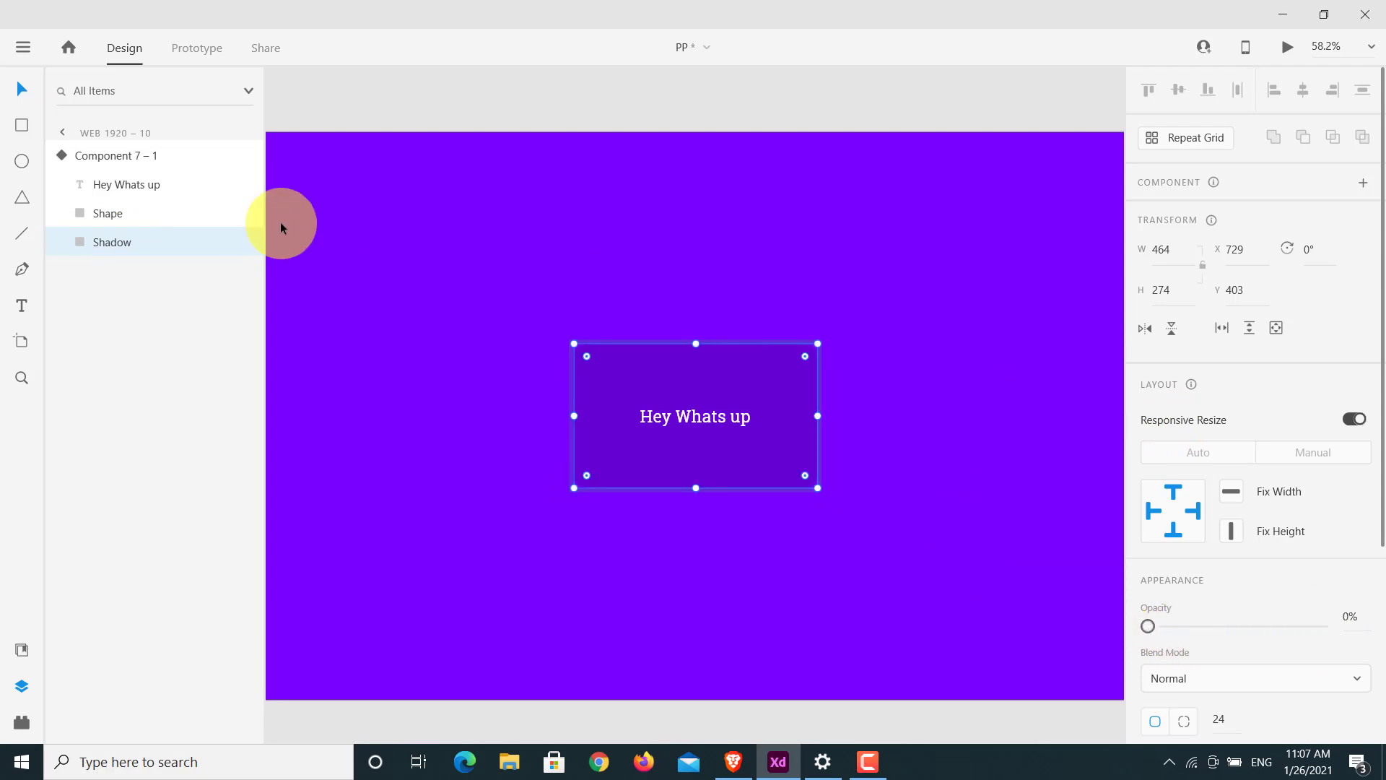
click(531, 215)
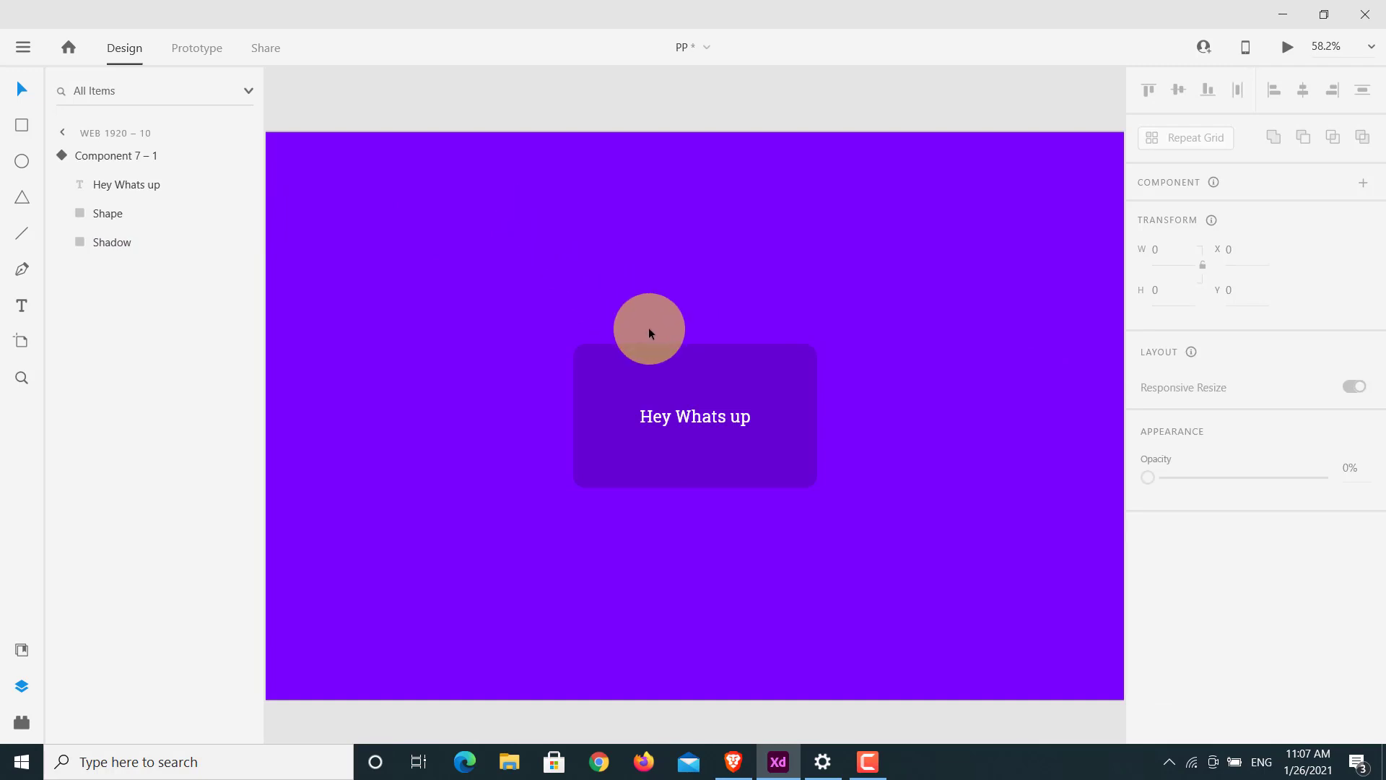
- Set the opacity of the Shadow layer to 100% in the card component's Hover State
click(710, 371)
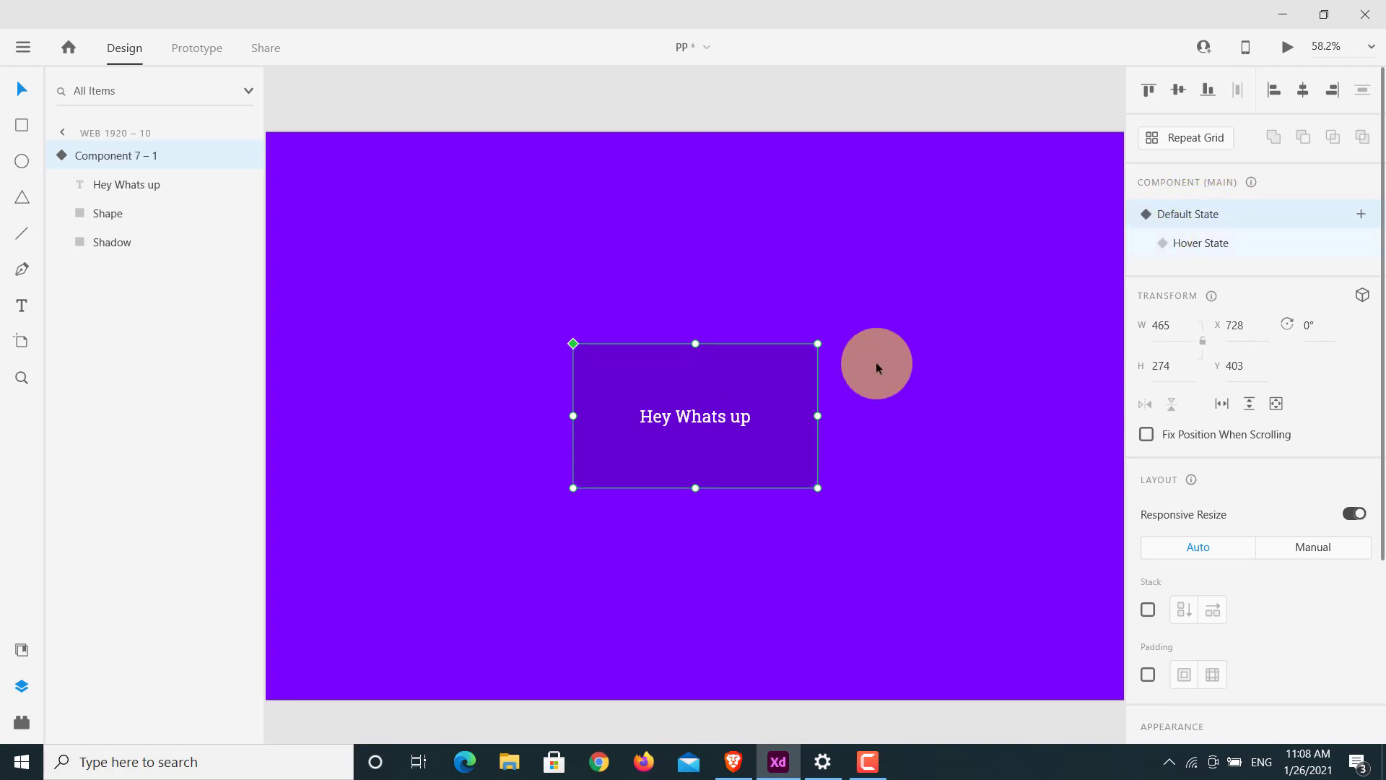
click(1203, 244)
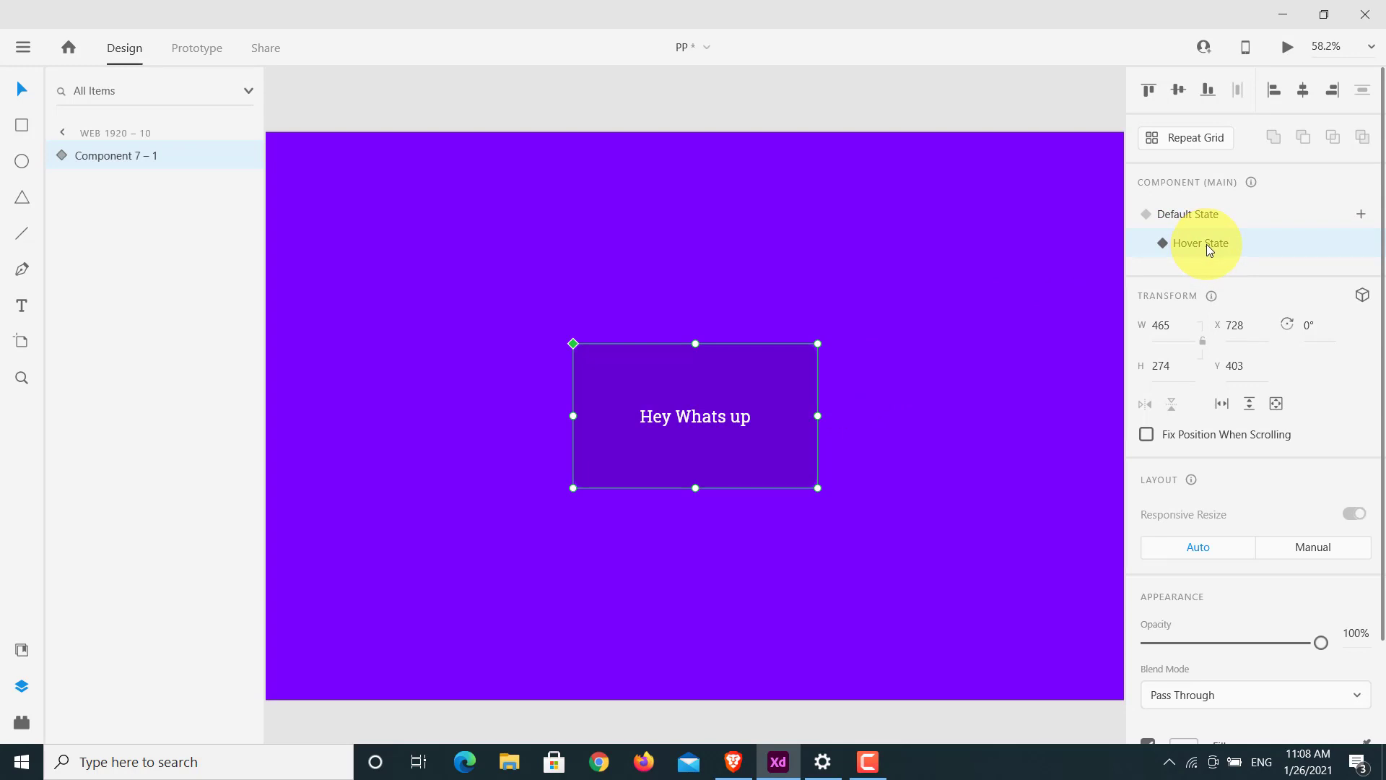
click(63, 155)
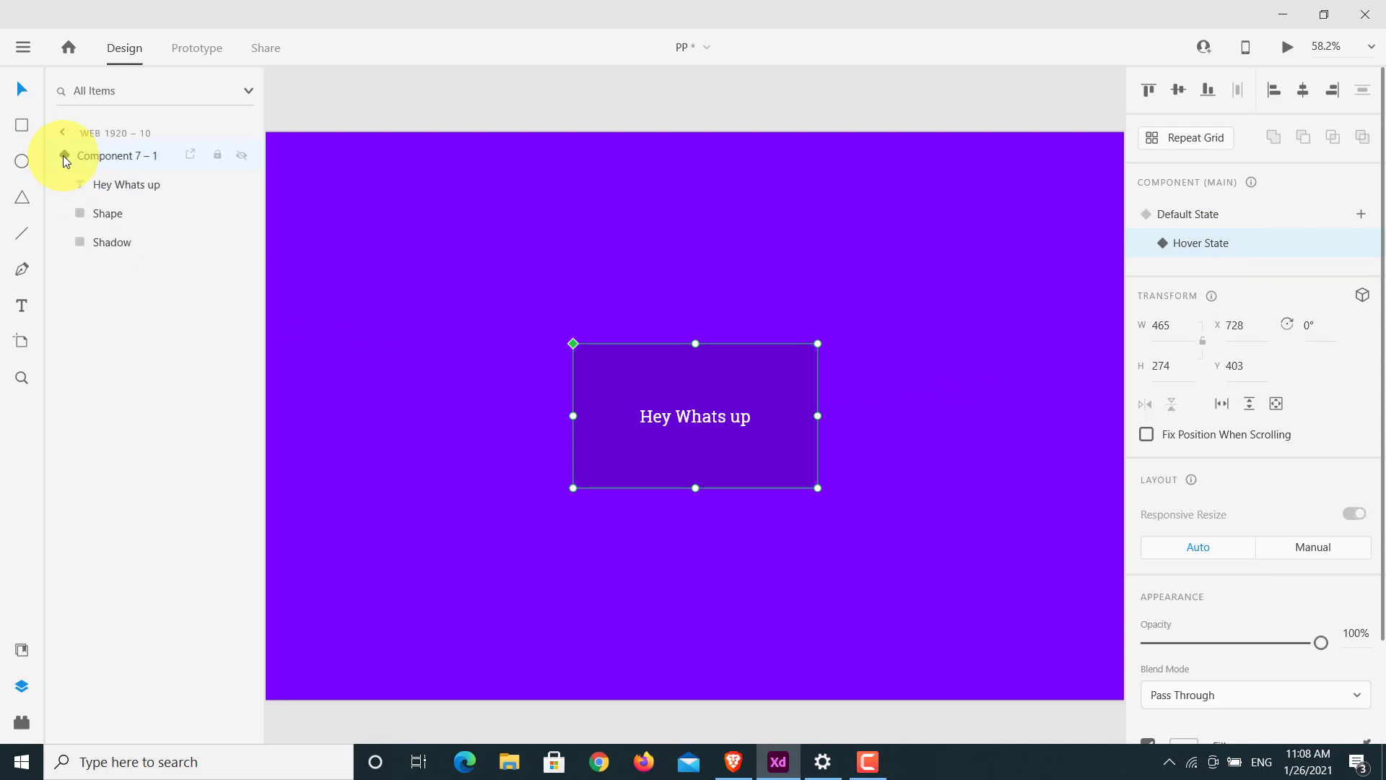
click(123, 244)
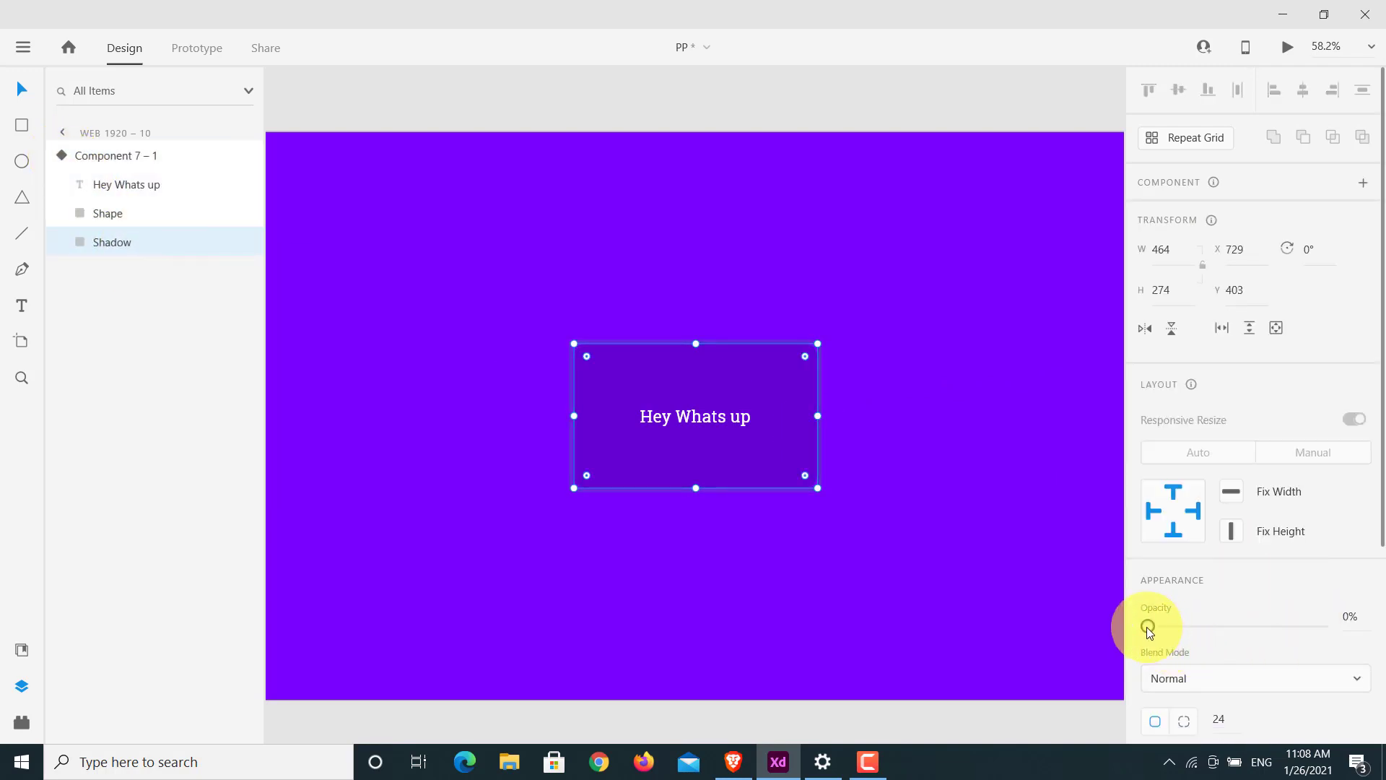
drag(1174, 627, 1355, 628)
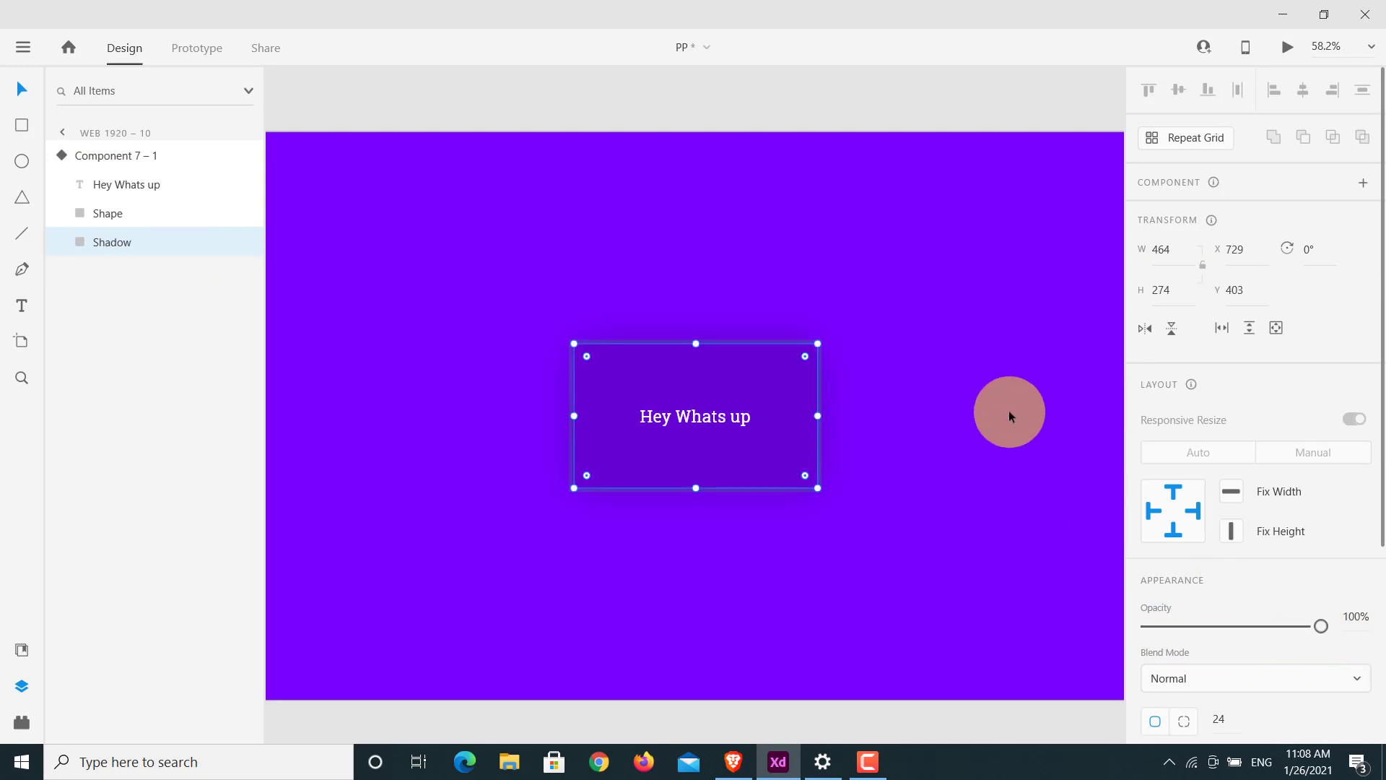
click(1010, 415)
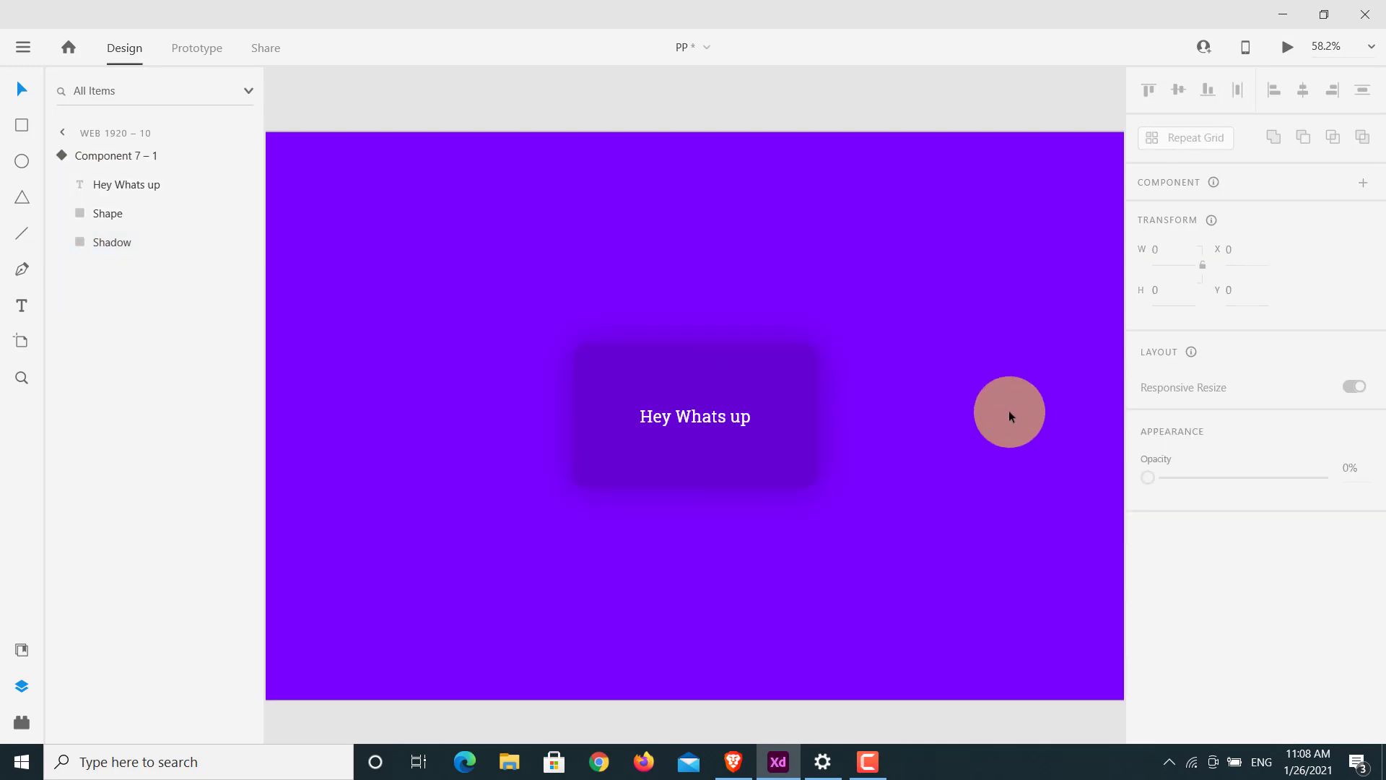
- Switch the card component back to its Default State, comparing it with the Hover State, and open the prototype preview
click(704, 385)
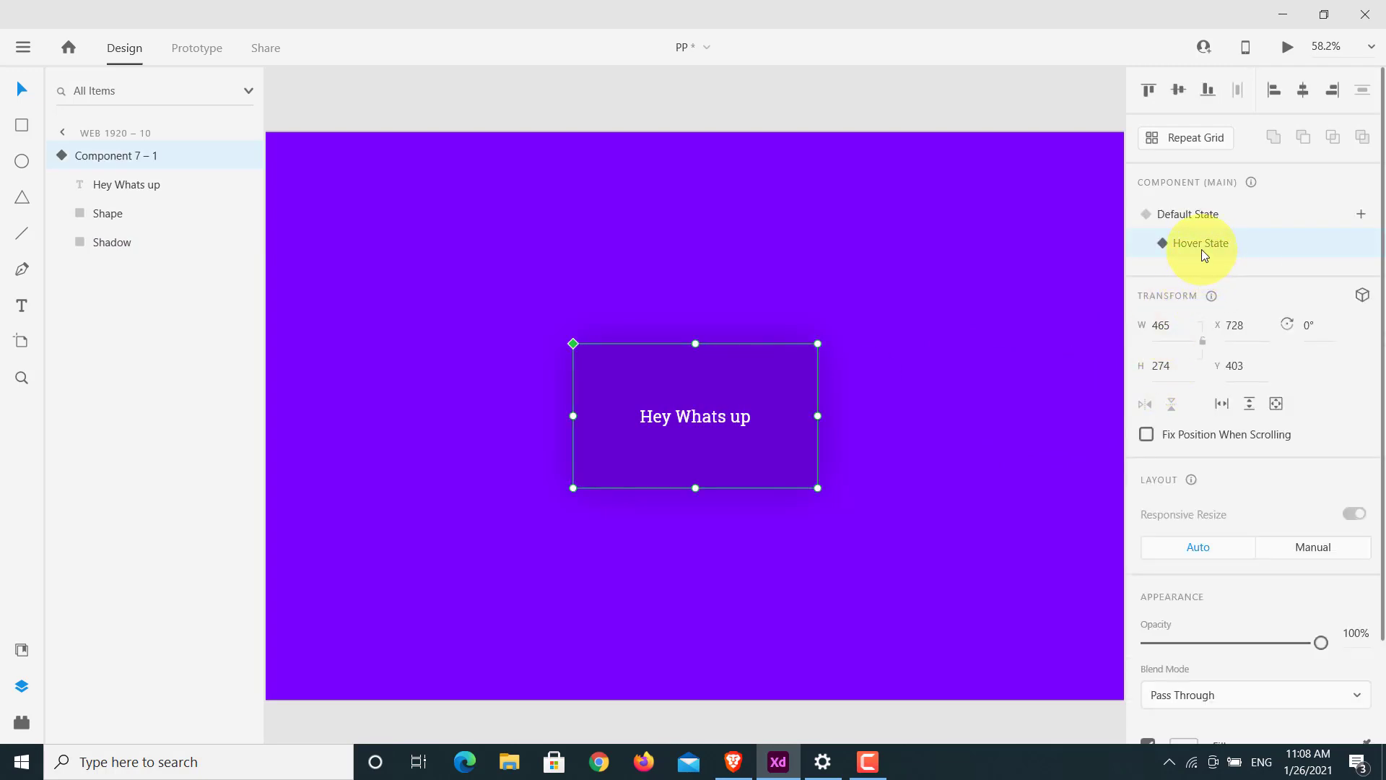
click(1203, 221)
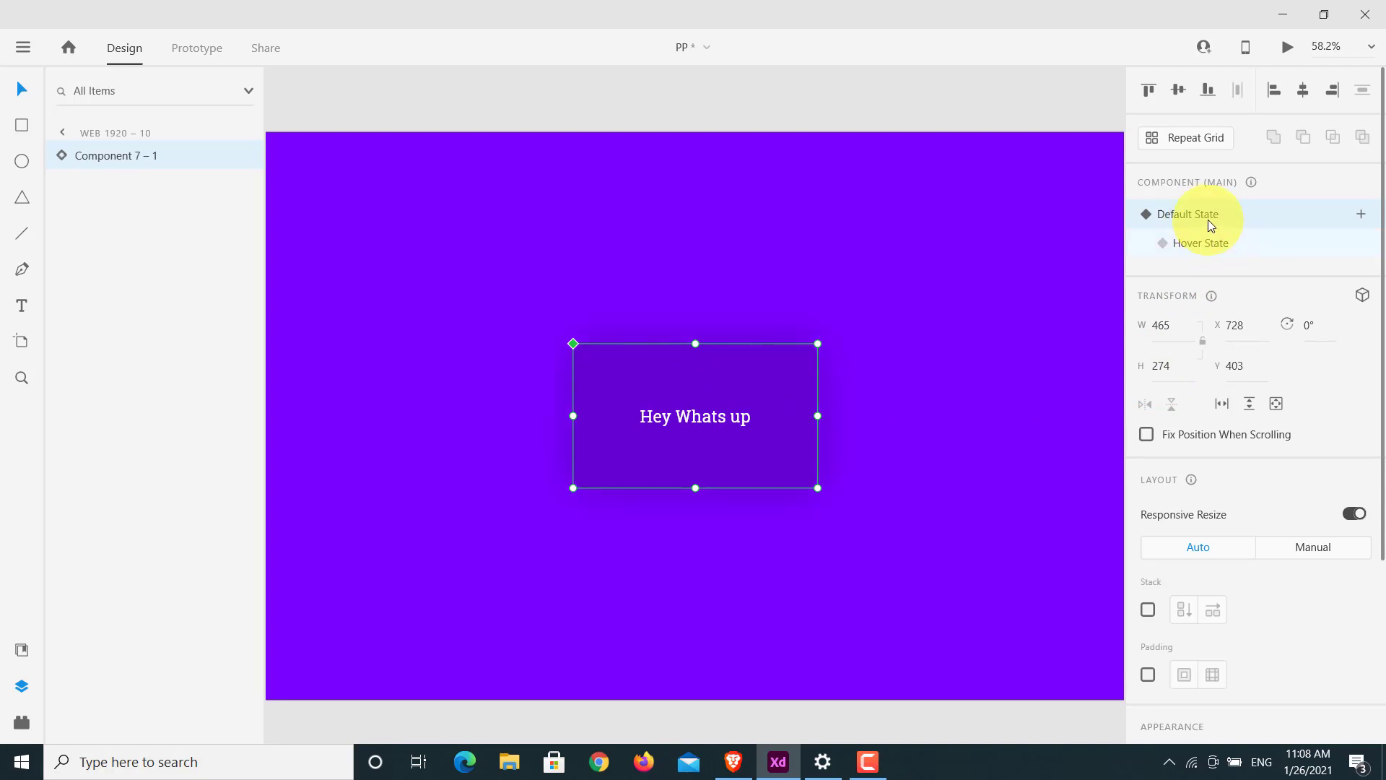
click(1214, 238)
click(1213, 220)
click(947, 296)
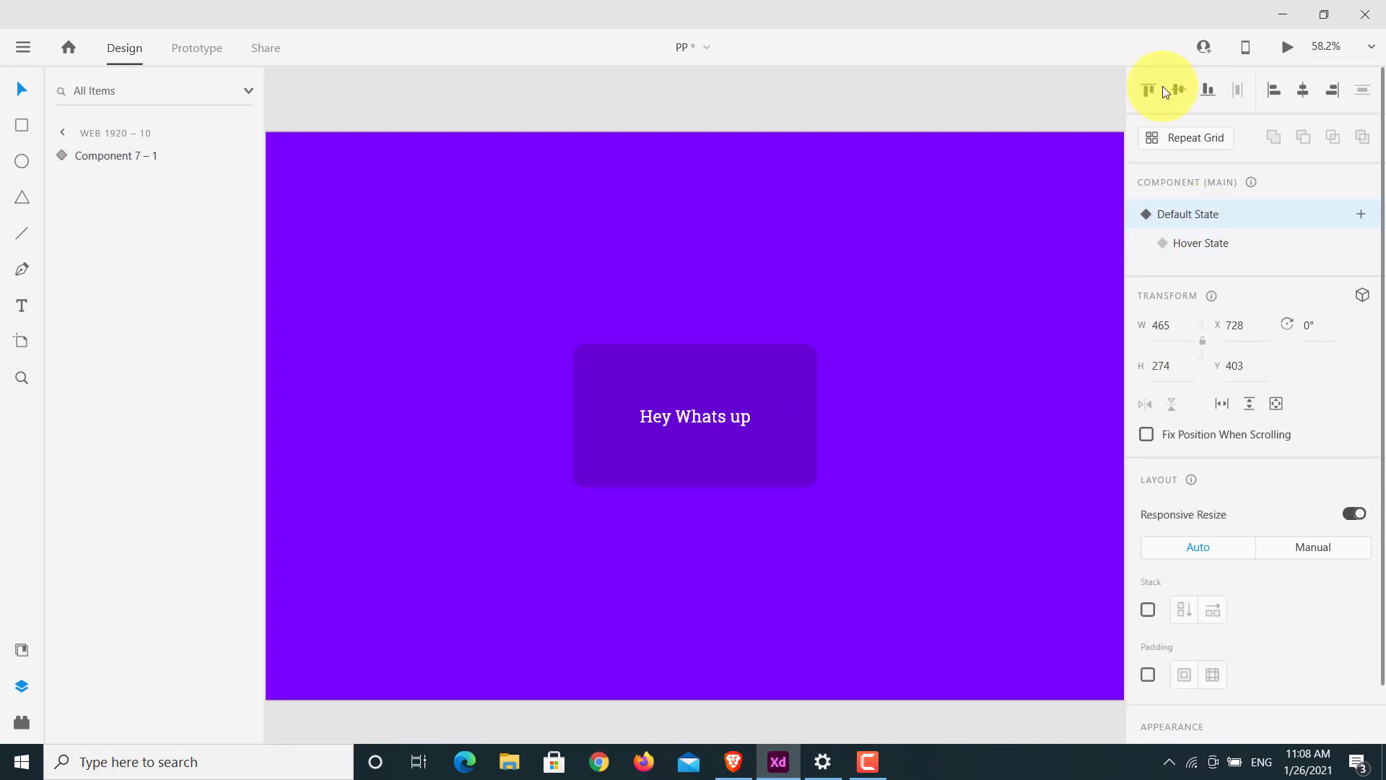
click(1288, 49)
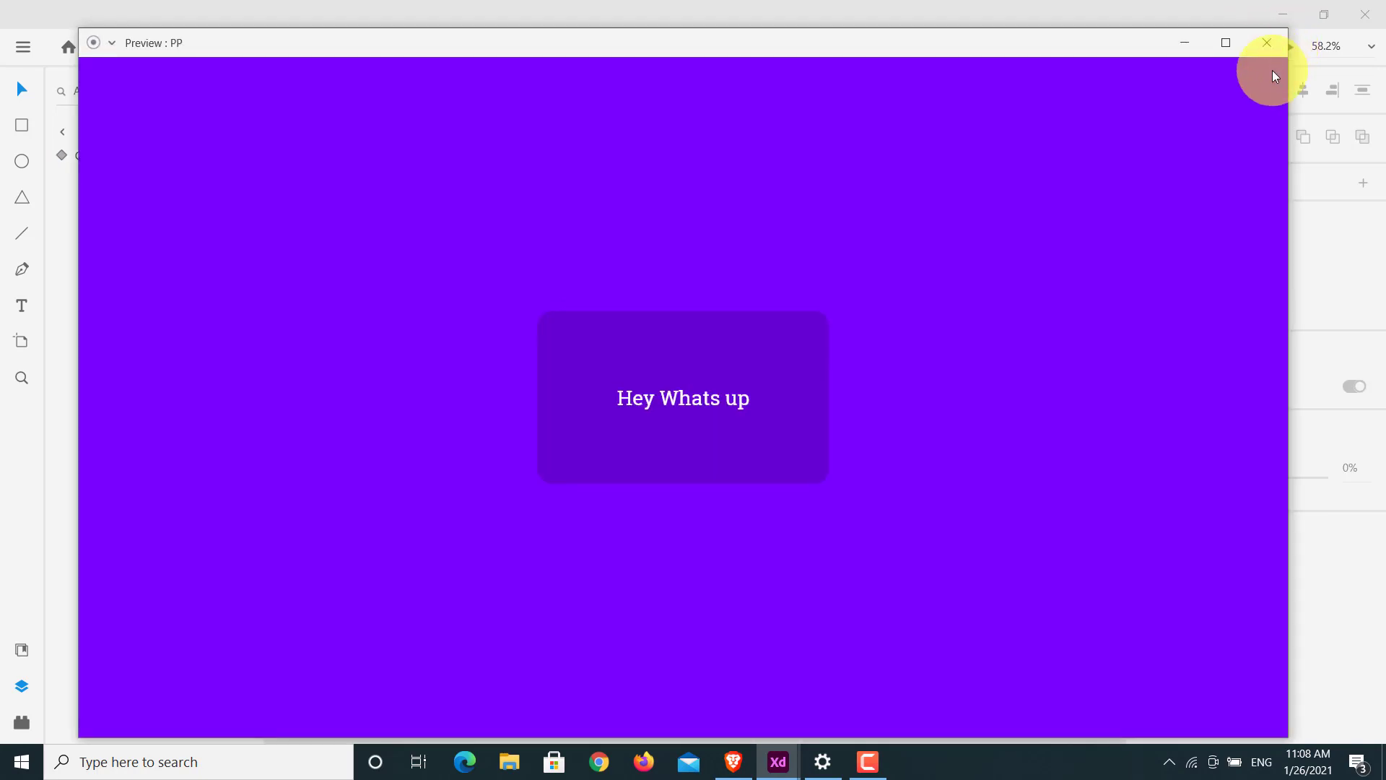